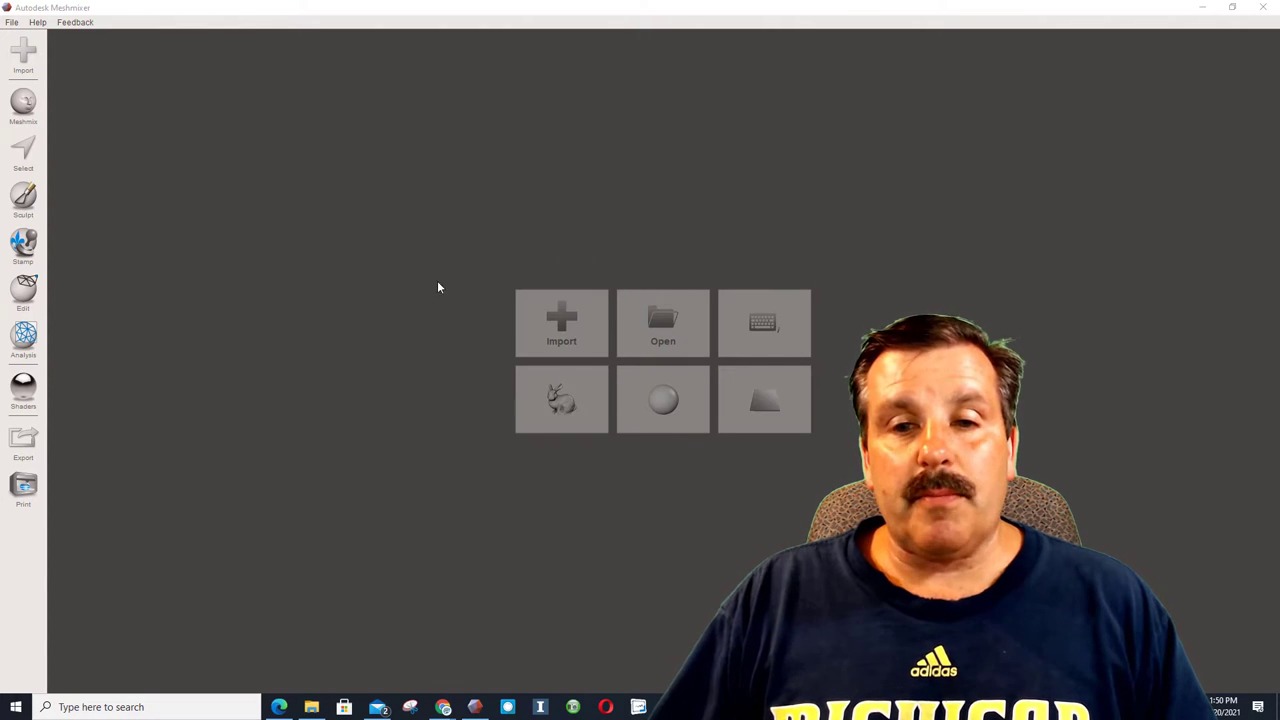
Import pisgah bug.stl from the 3dmodeling folder and open the Transform settings for the model.
{"action": "left_click", "coordinate": [11, 24]}
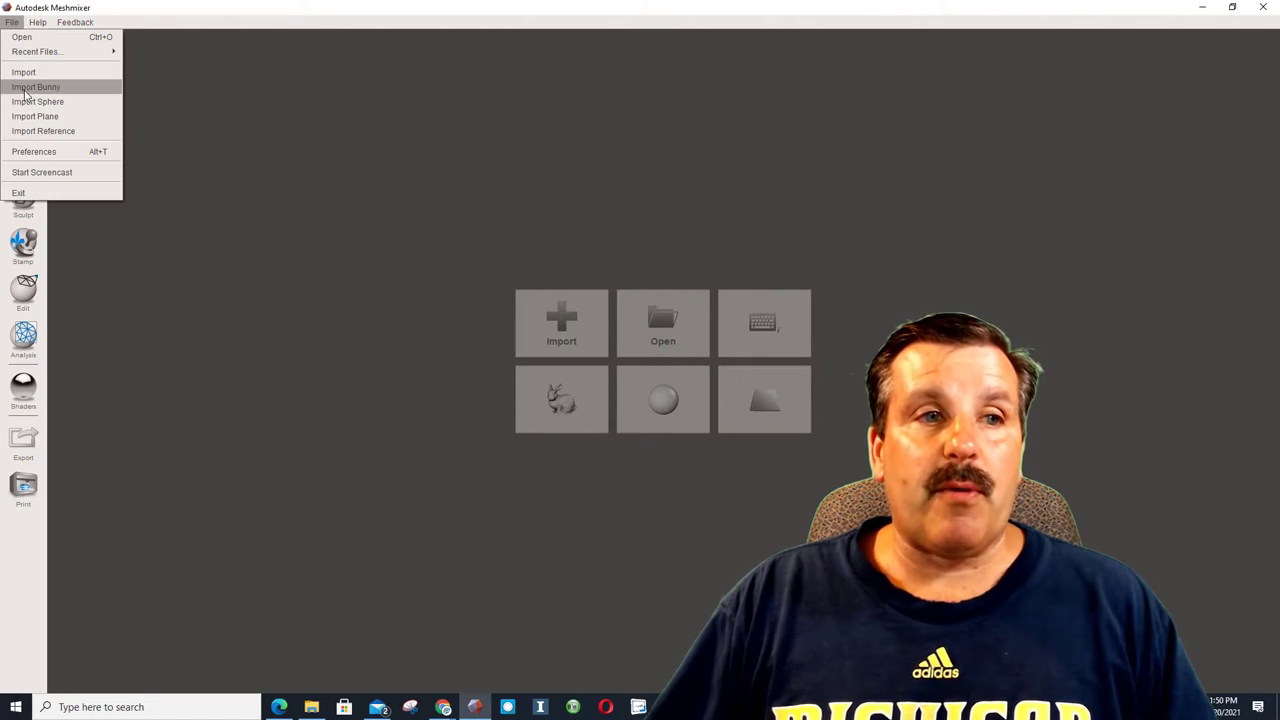
{"action": "left_click", "coordinate": [365, 222]}
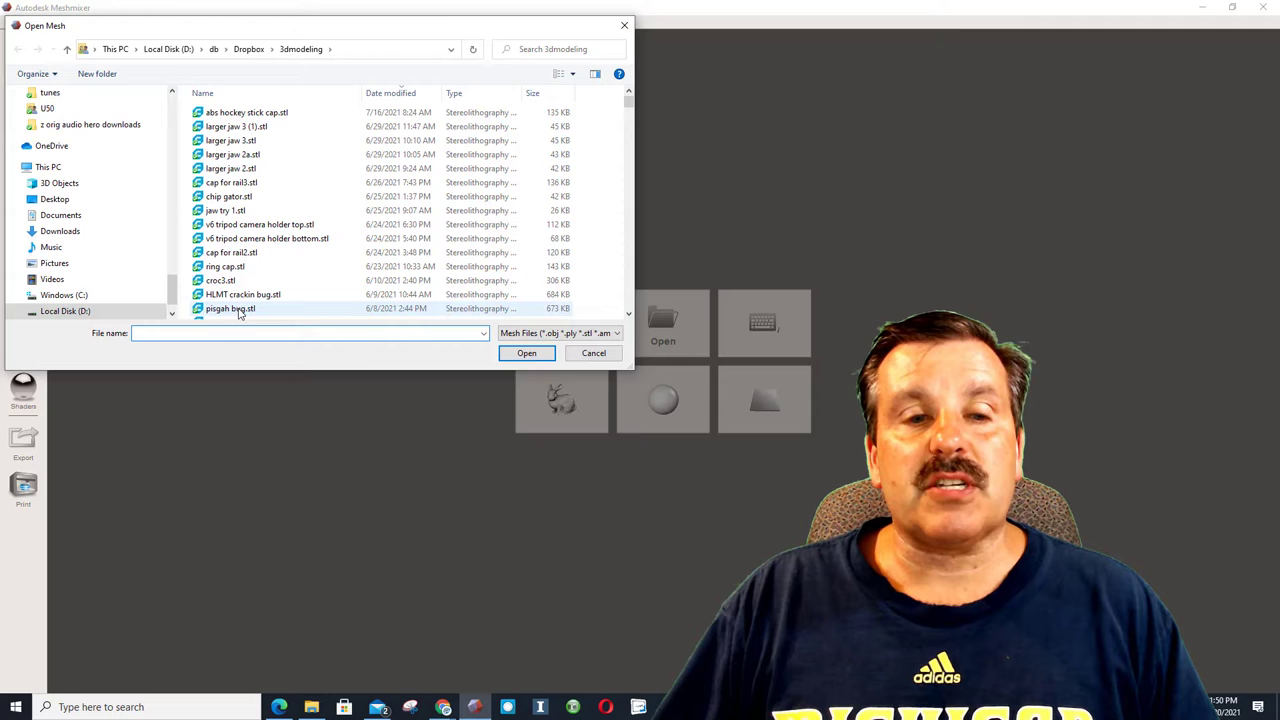
{"action": "double_click", "coordinate": [239, 310]}
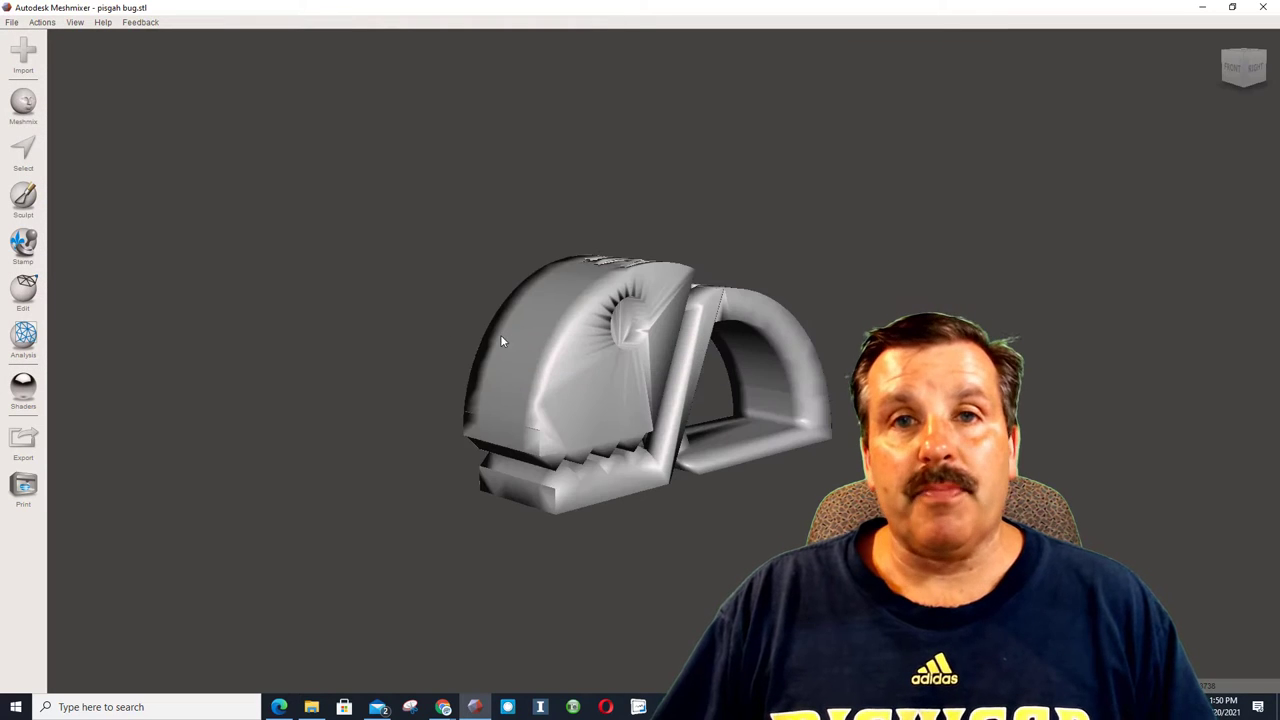
{"action": "mouse_move", "coordinate": [460, 257]}
{"action": "right_mouse_down"}
{"action": "mouse_move", "coordinate": [716, 302]}
{"action": "mouse_move", "coordinate": [456, 255]}
{"action": "right_mouse_up"}
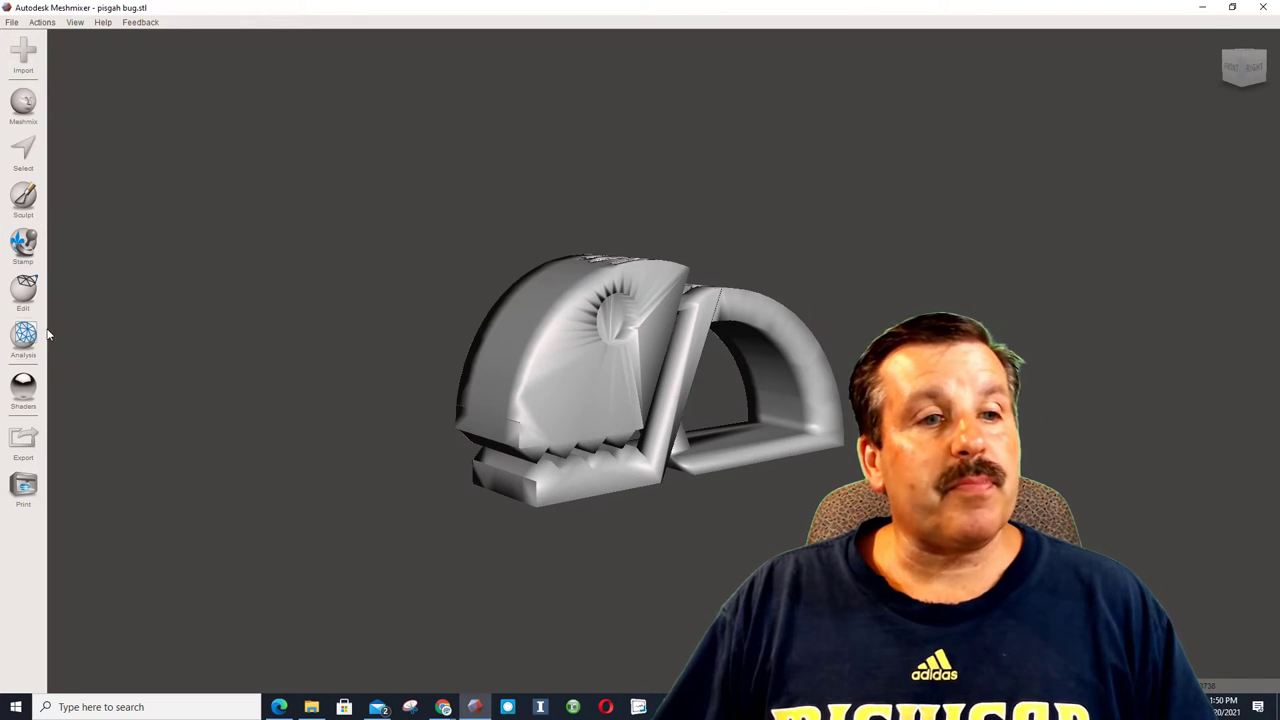
{"action": "left_click", "coordinate": [25, 290]}
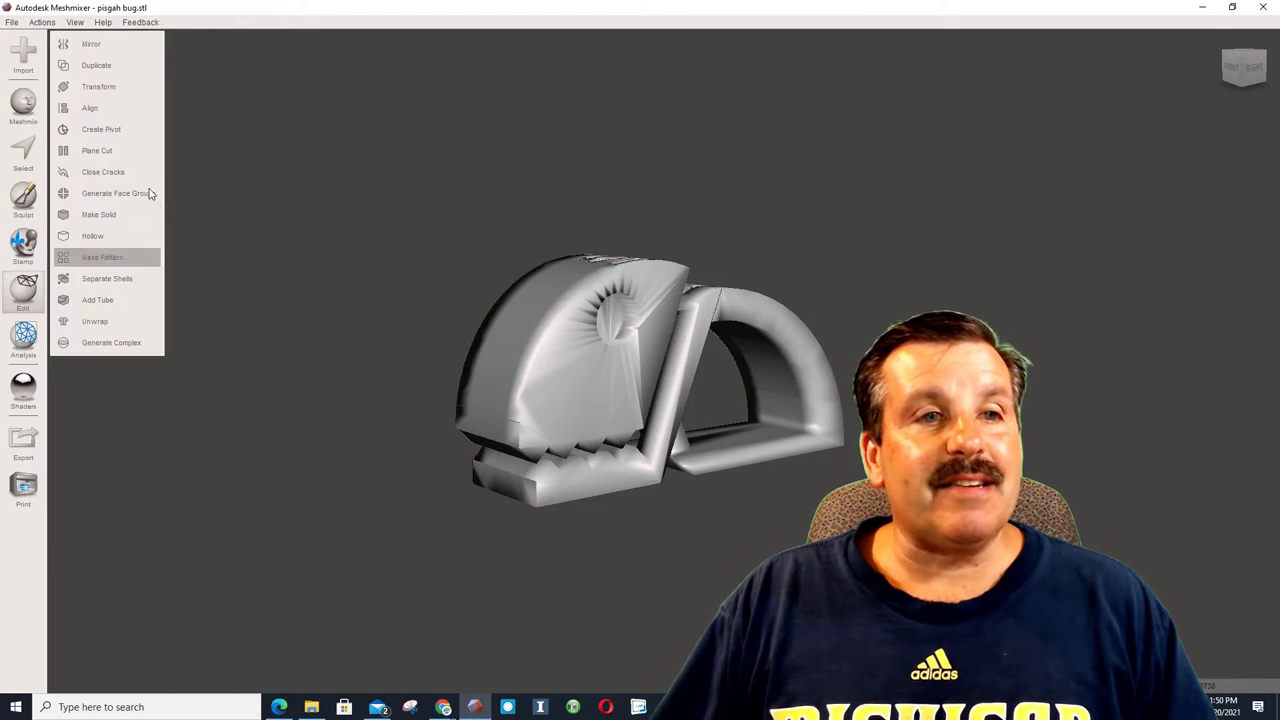
{"action": "left_click", "coordinate": [105, 86]}
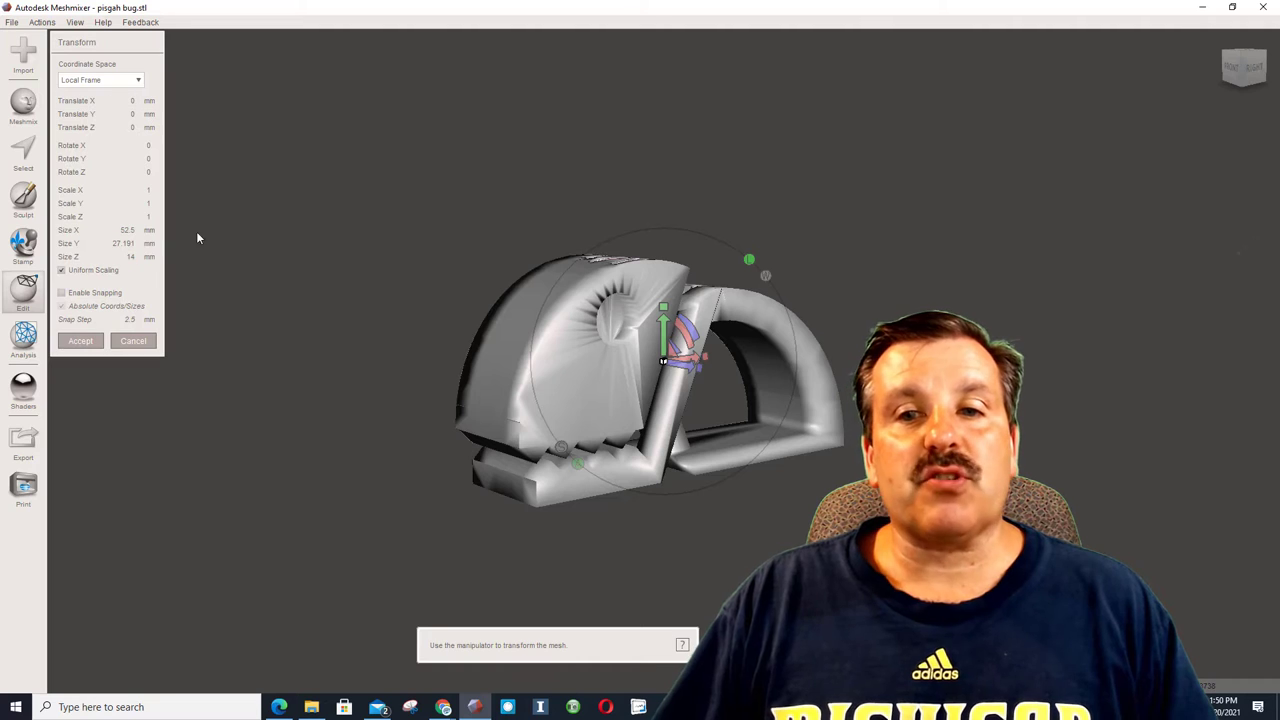
Scale the whole model uniformly by a factor of 1.25.
{"action": "left_click", "coordinate": [133, 257]}
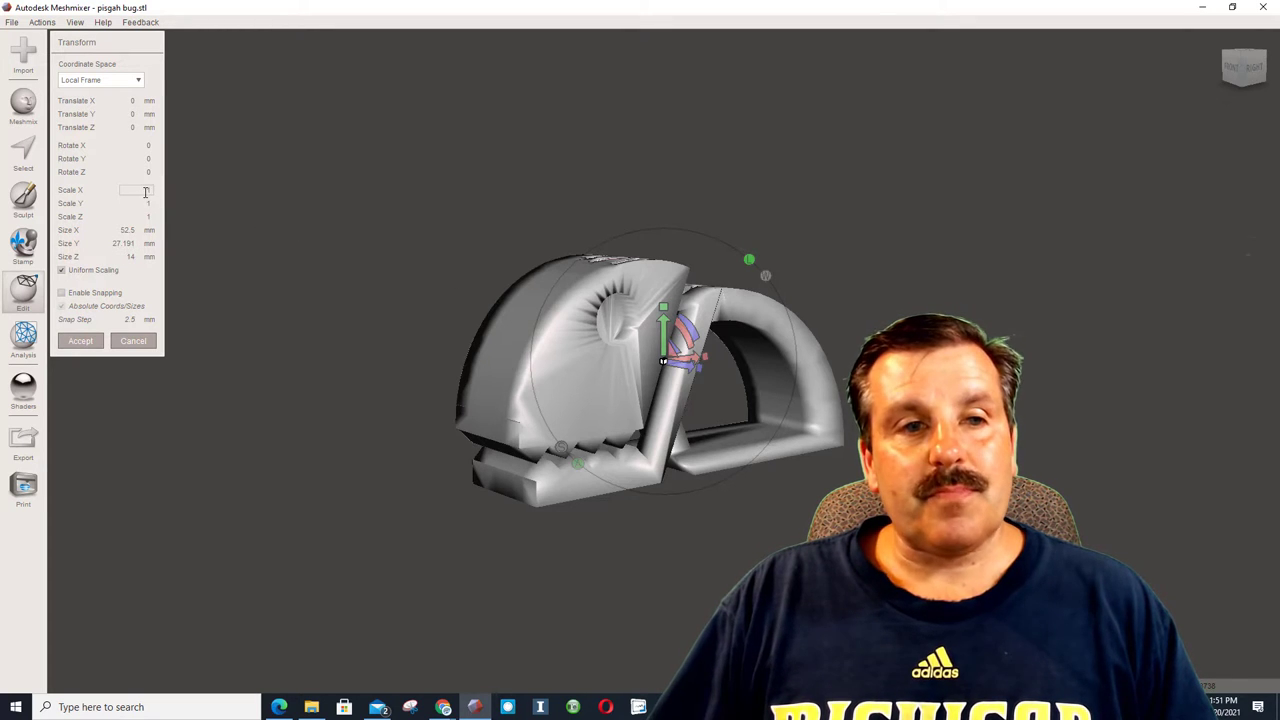
{"action": "left_click", "coordinate": [140, 190]}
{"action": "type", "text": "1.25"}
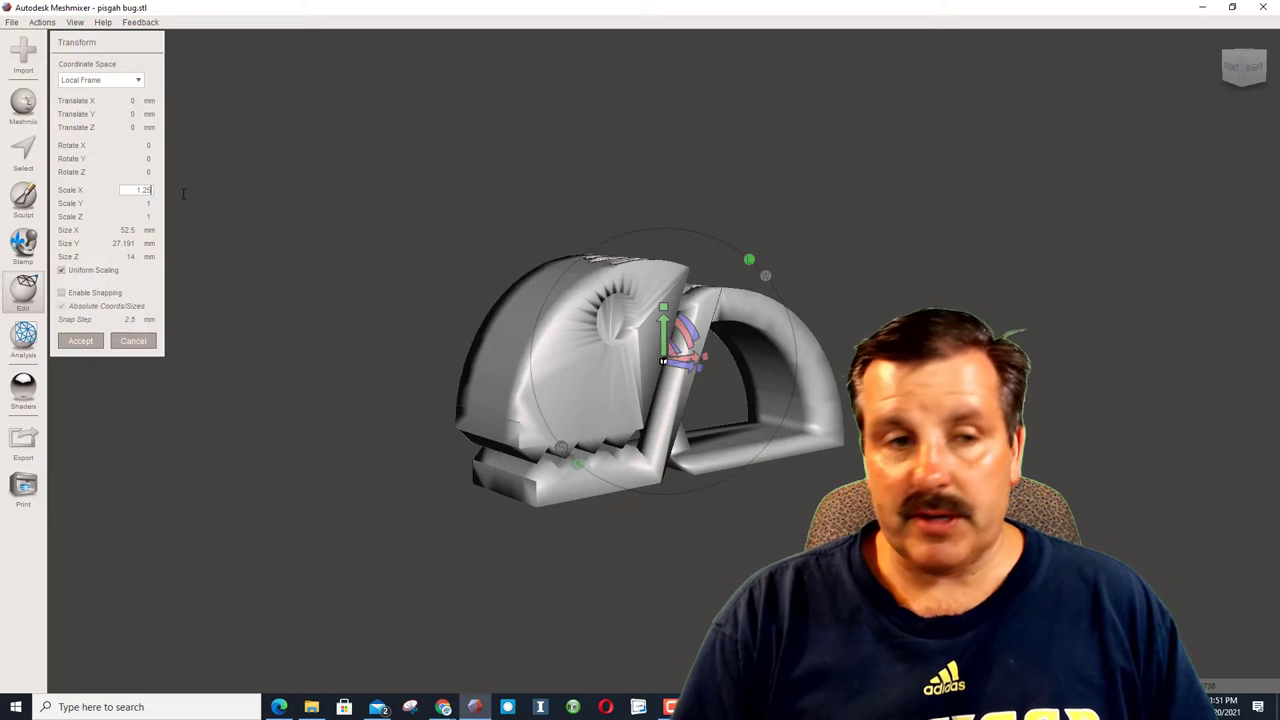
{"action": "key", "text": "Return"}
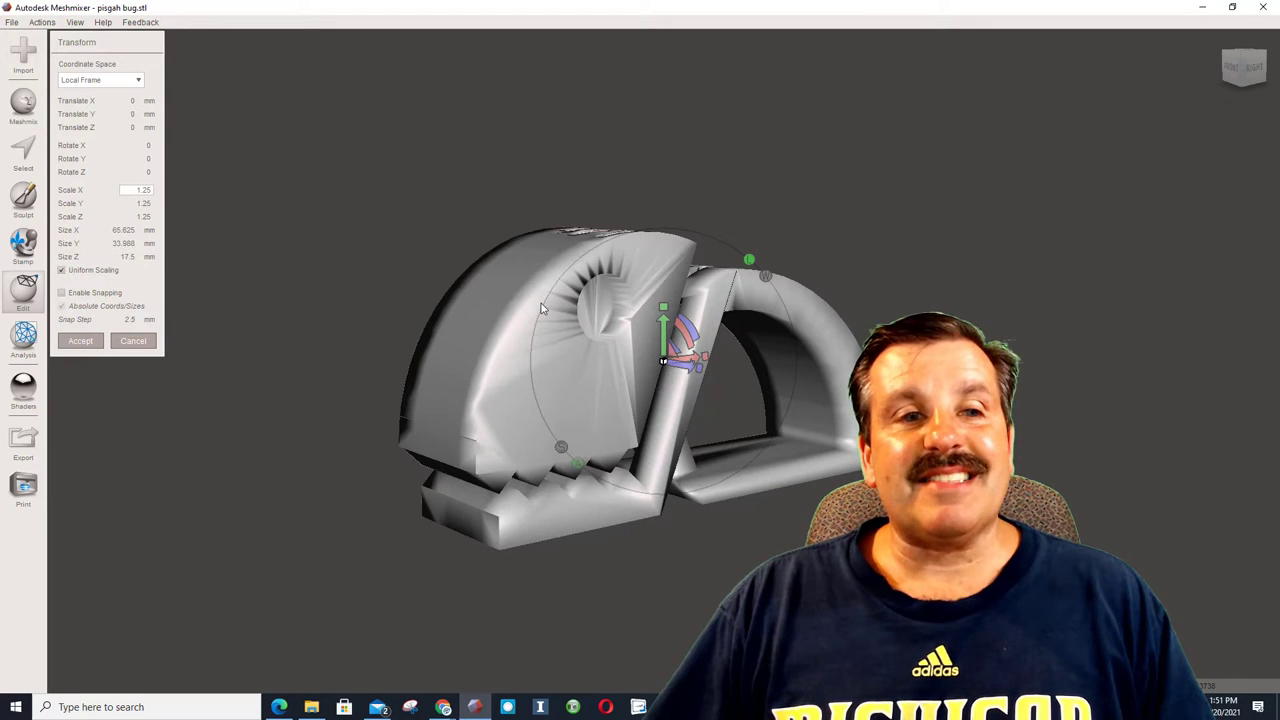
Restore the model's uniform scale to 1.
{"action": "key", "text": "BackSpace"}
{"action": "key", "text": "BackSpace"}
{"action": "key", "text": "BackSpace"}
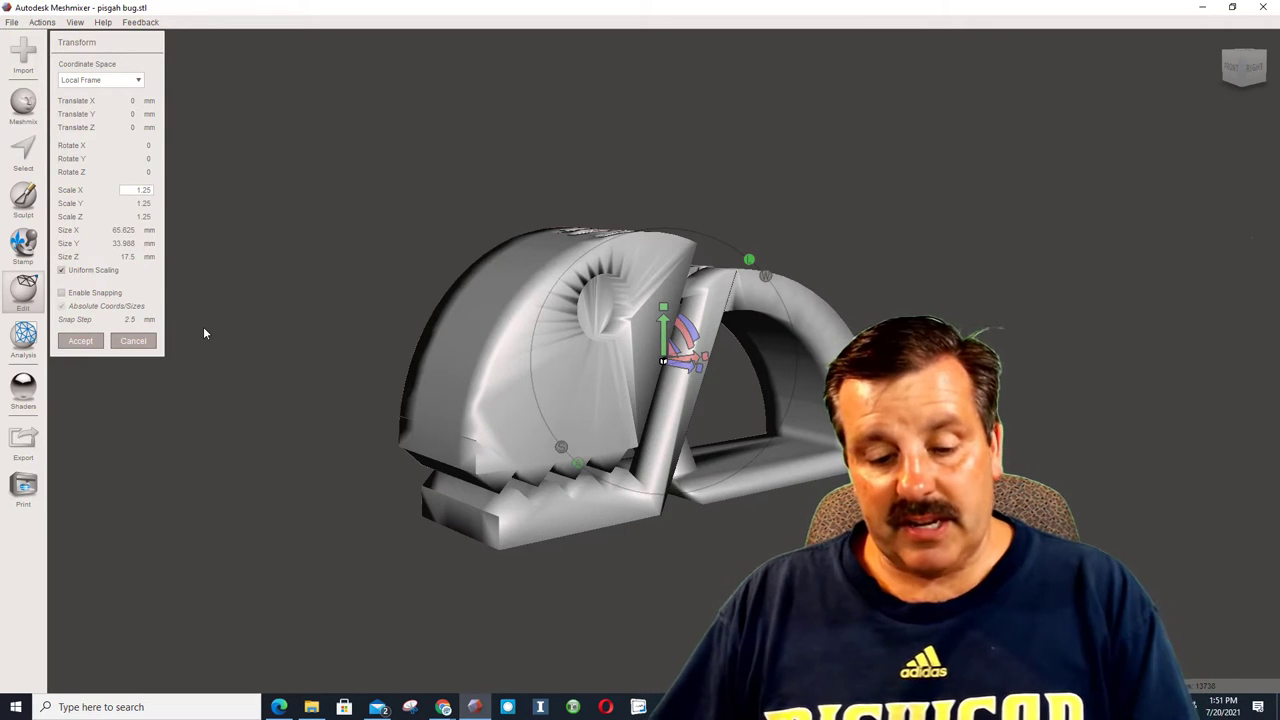
{"action": "key", "text": "Return"}
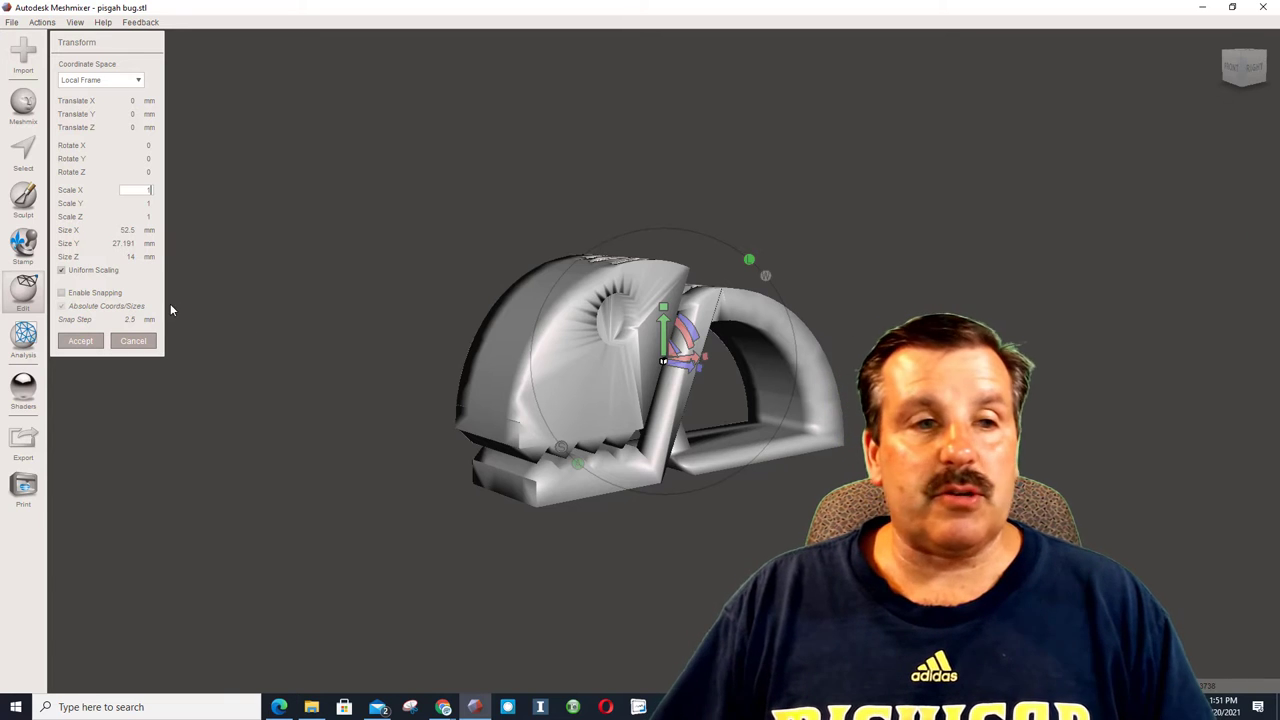
Turn off uniform scaling, stretch the model to about 71 mm in X, 34 mm in Y and 17 mm in Z, and accept the transform.
{"action": "left_click", "coordinate": [62, 270]}
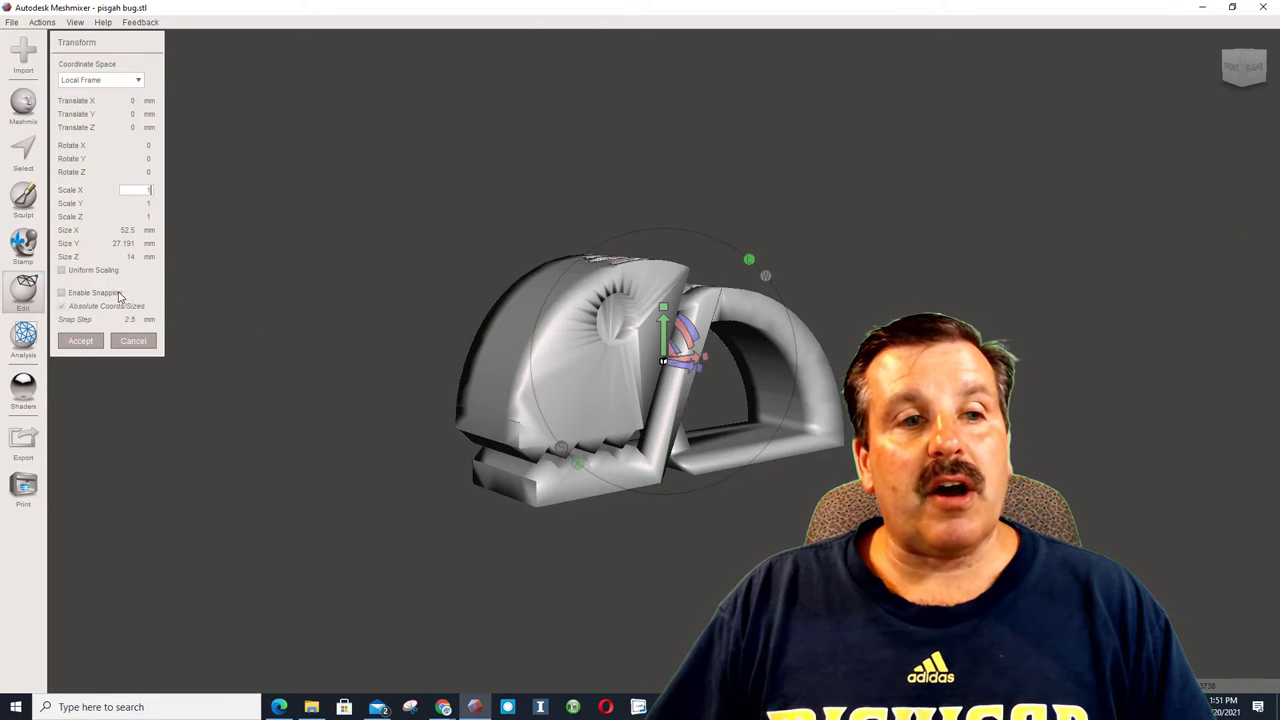
{"action": "right_click_drag", "start_coordinate": [1047, 371], "coordinate": [935, 425]}
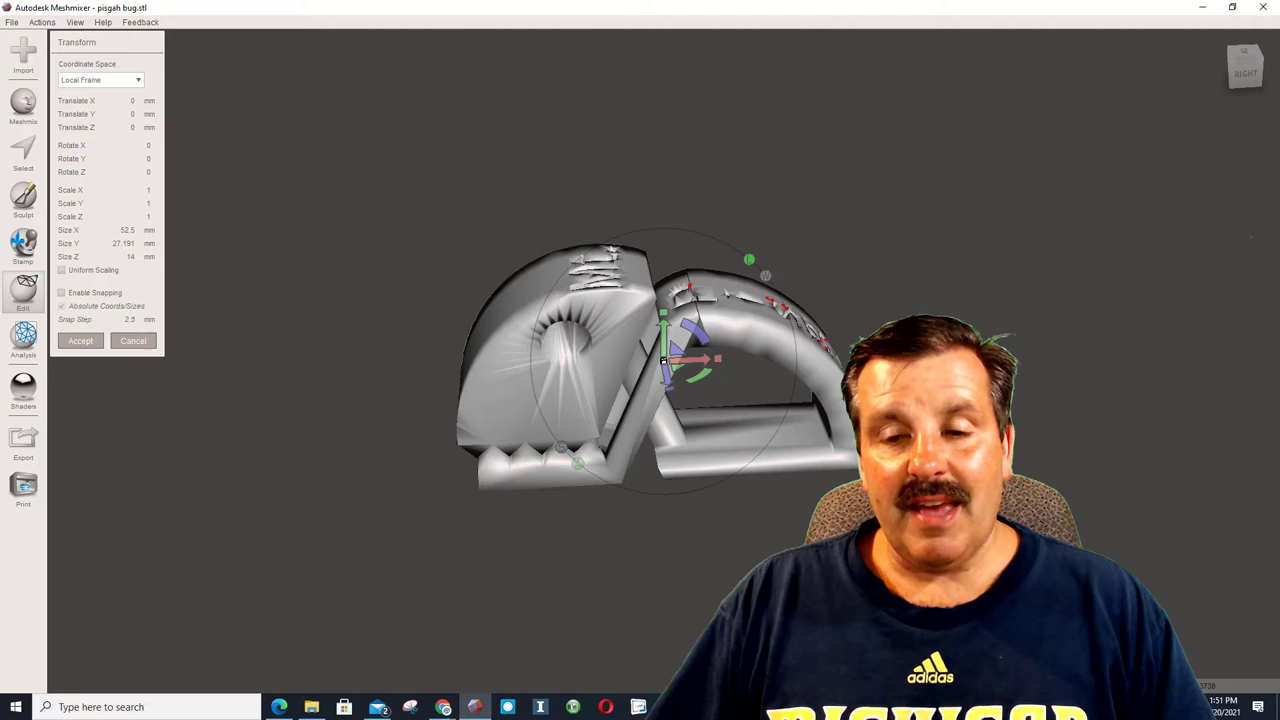
{"action": "left_click_drag", "start_coordinate": [717, 360], "coordinate": [792, 367]}
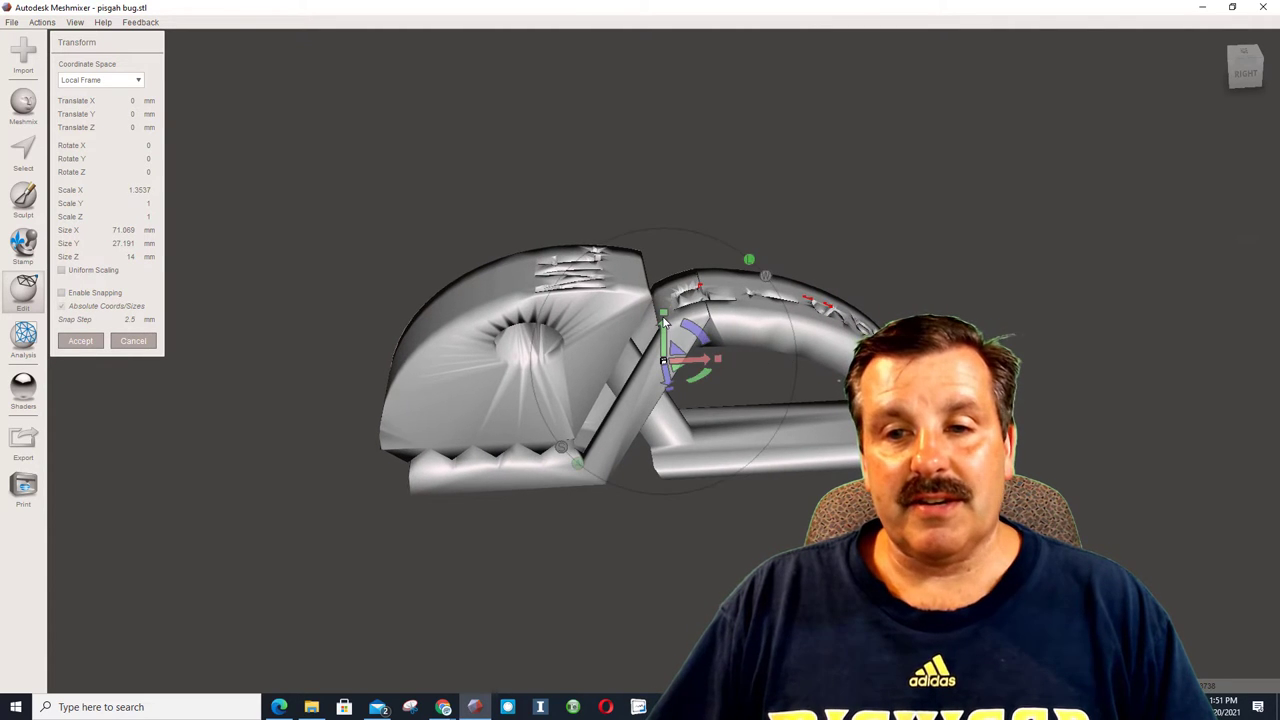
{"action": "left_click_drag", "start_coordinate": [662, 312], "coordinate": [657, 266]}
{"action": "right_click_drag", "start_coordinate": [582, 346], "coordinate": [684, 380]}
{"action": "left_click_drag", "start_coordinate": [709, 374], "coordinate": [748, 383]}
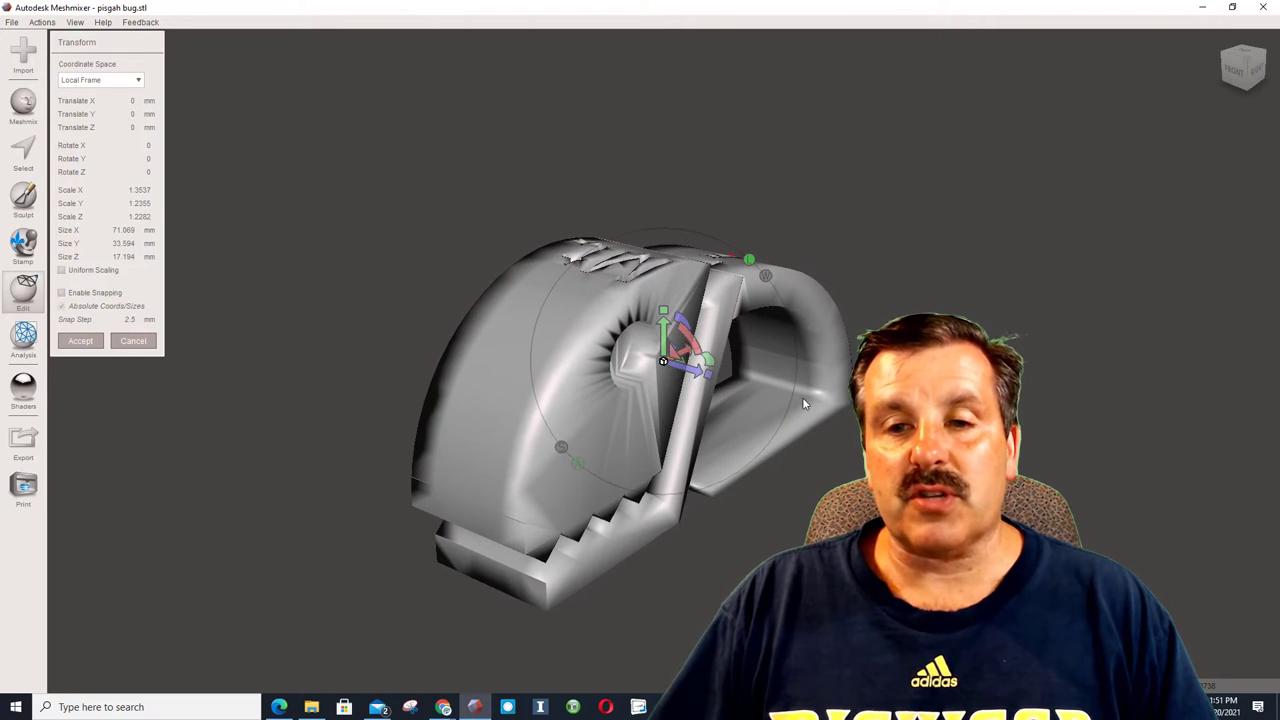
{"action": "right_click_drag", "start_coordinate": [802, 397], "coordinate": [760, 395]}
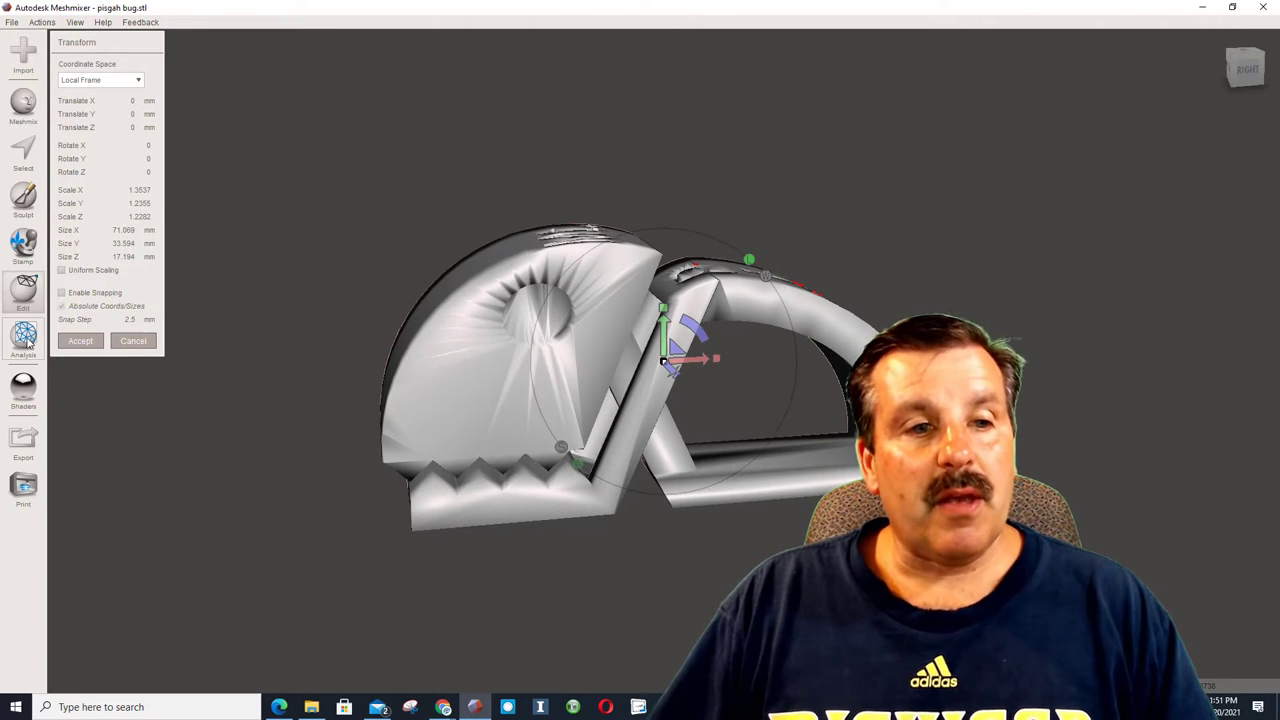
{"action": "left_click", "coordinate": [80, 340]}
Add a cone primitive beside the front of the model.
{"action": "right_click_drag", "start_coordinate": [420, 393], "coordinate": [299, 373]}
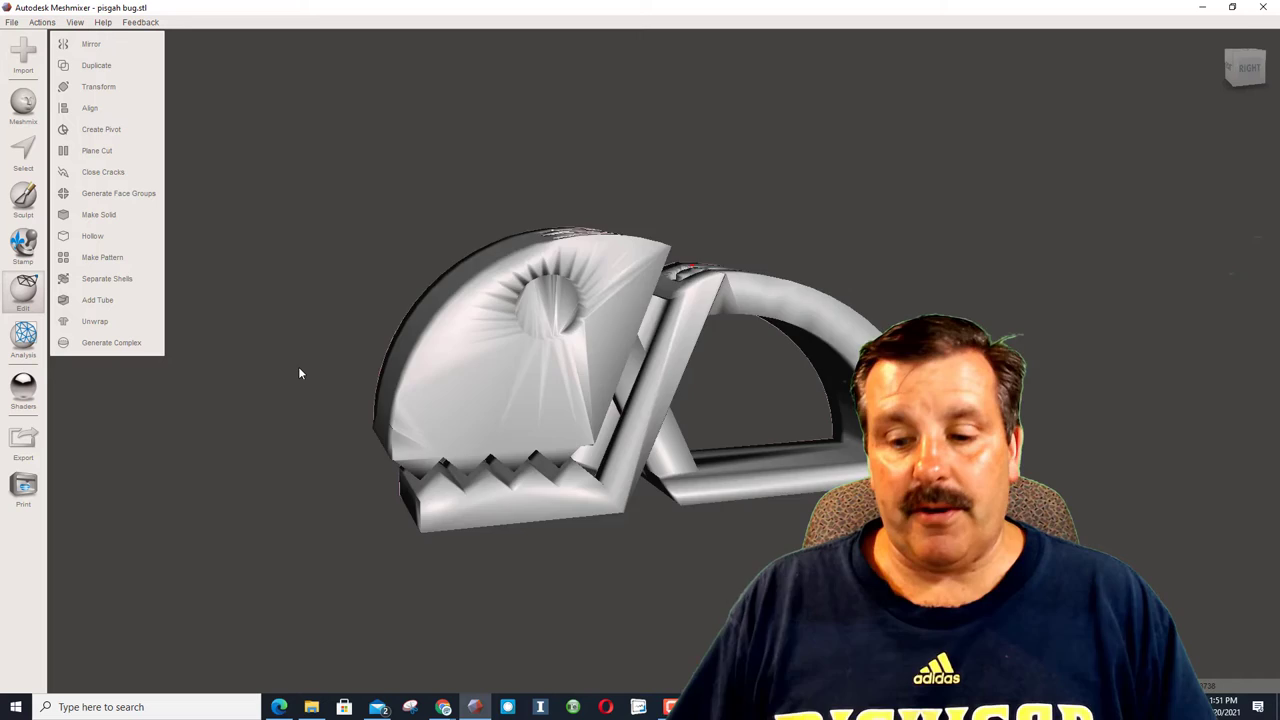
{"action": "right_click_drag", "start_coordinate": [299, 373], "coordinate": [683, 312]}
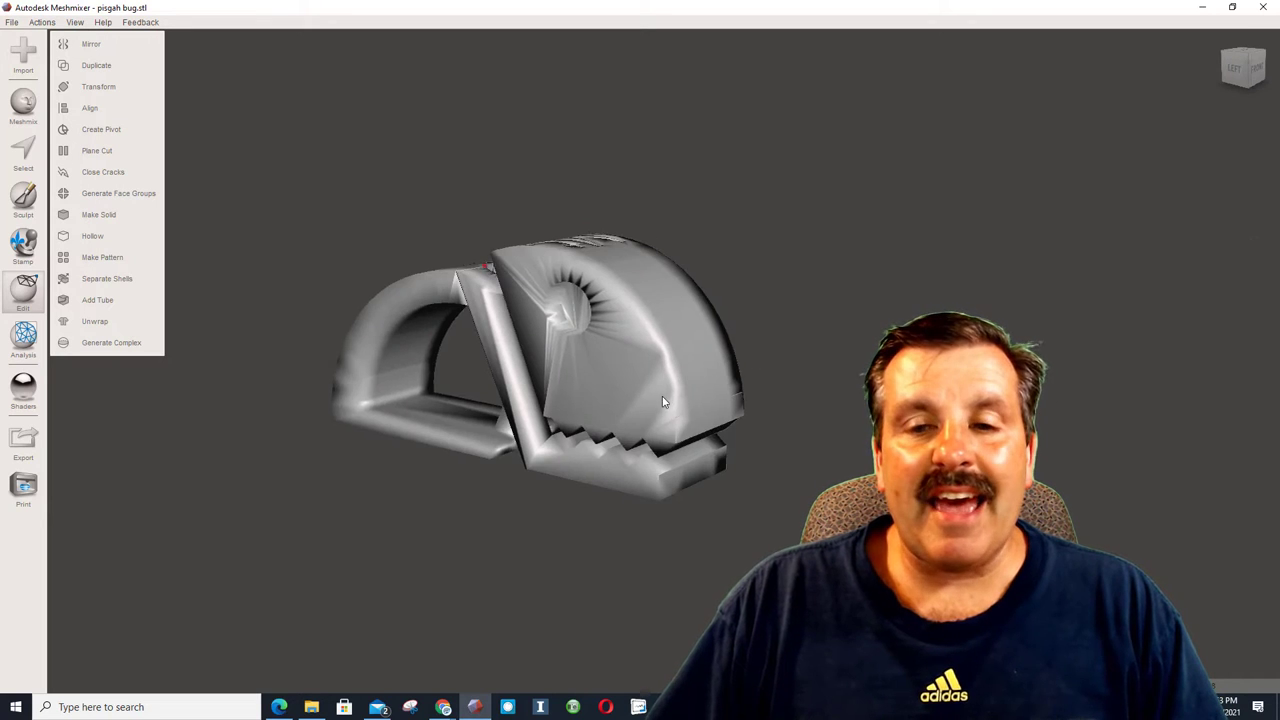
{"action": "right_click_drag", "start_coordinate": [663, 400], "coordinate": [525, 393]}
{"action": "left_click", "coordinate": [23, 103]}
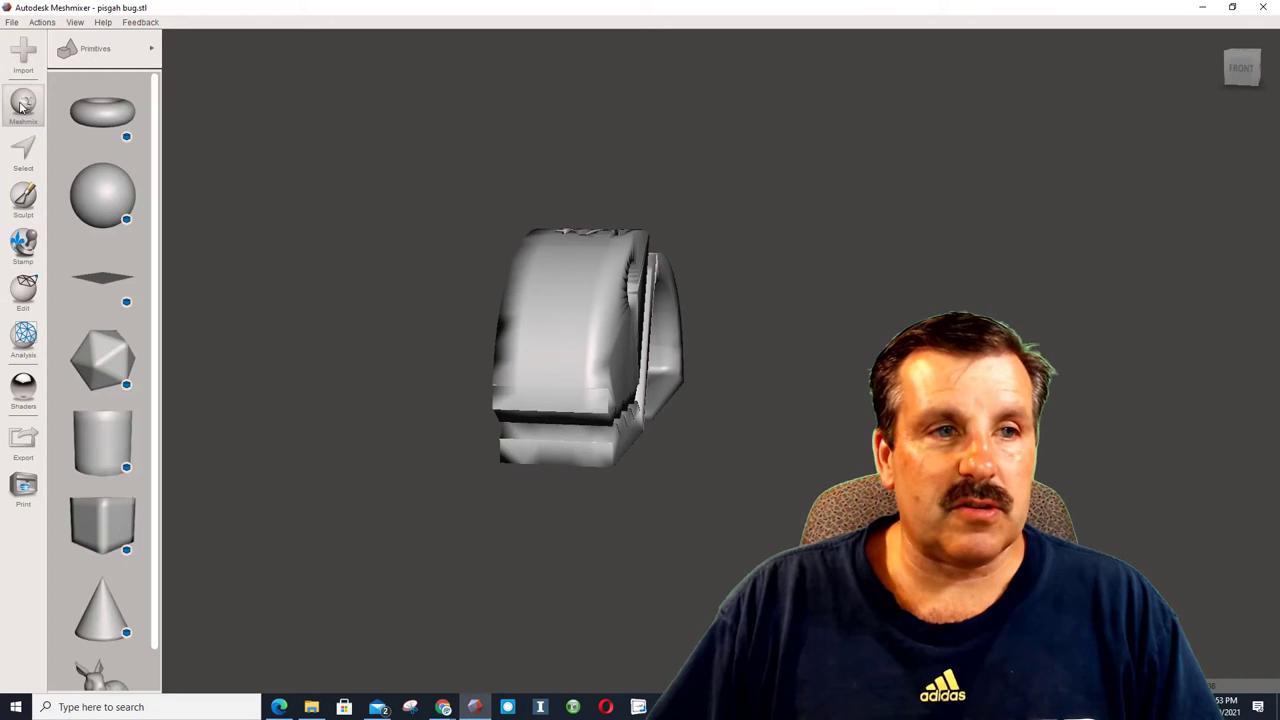
{"action": "scroll", "coordinate": [105, 240], "scroll_direction": "down", "scroll_amount": 1}
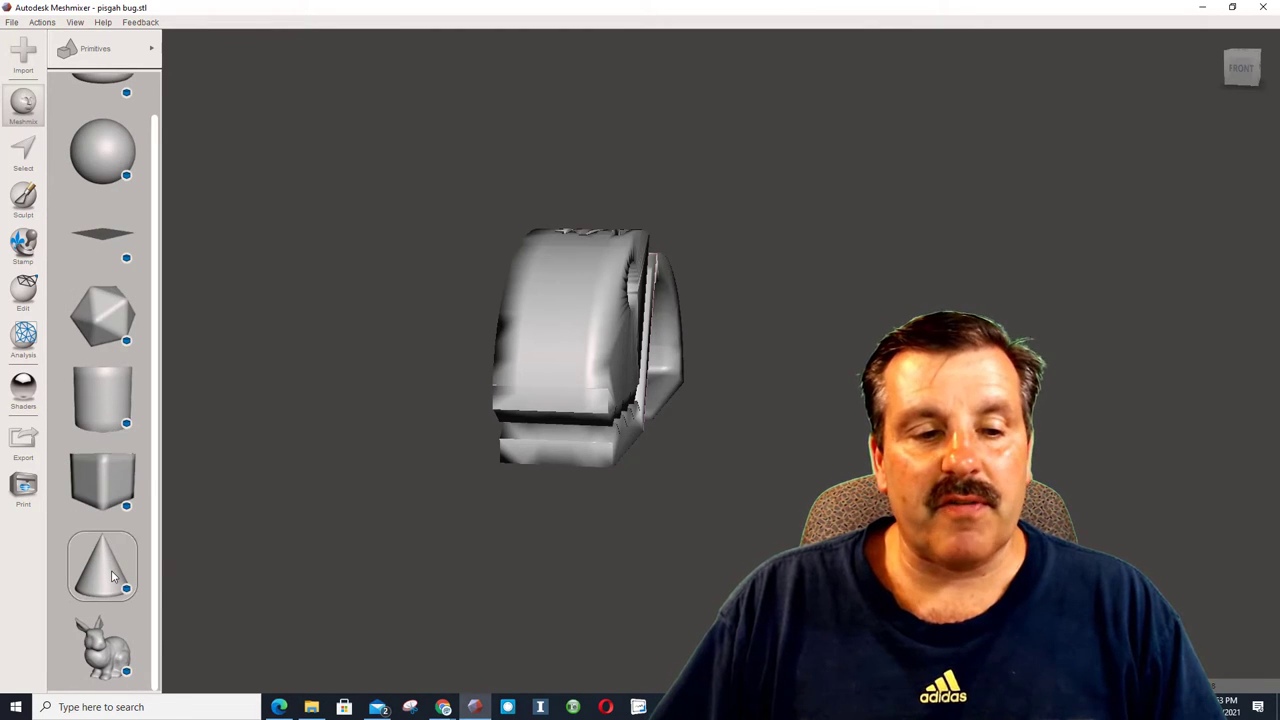
{"action": "left_click_drag", "start_coordinate": [113, 577], "coordinate": [119, 569]}
{"action": "left_click_drag", "start_coordinate": [427, 457], "coordinate": [429, 457]}
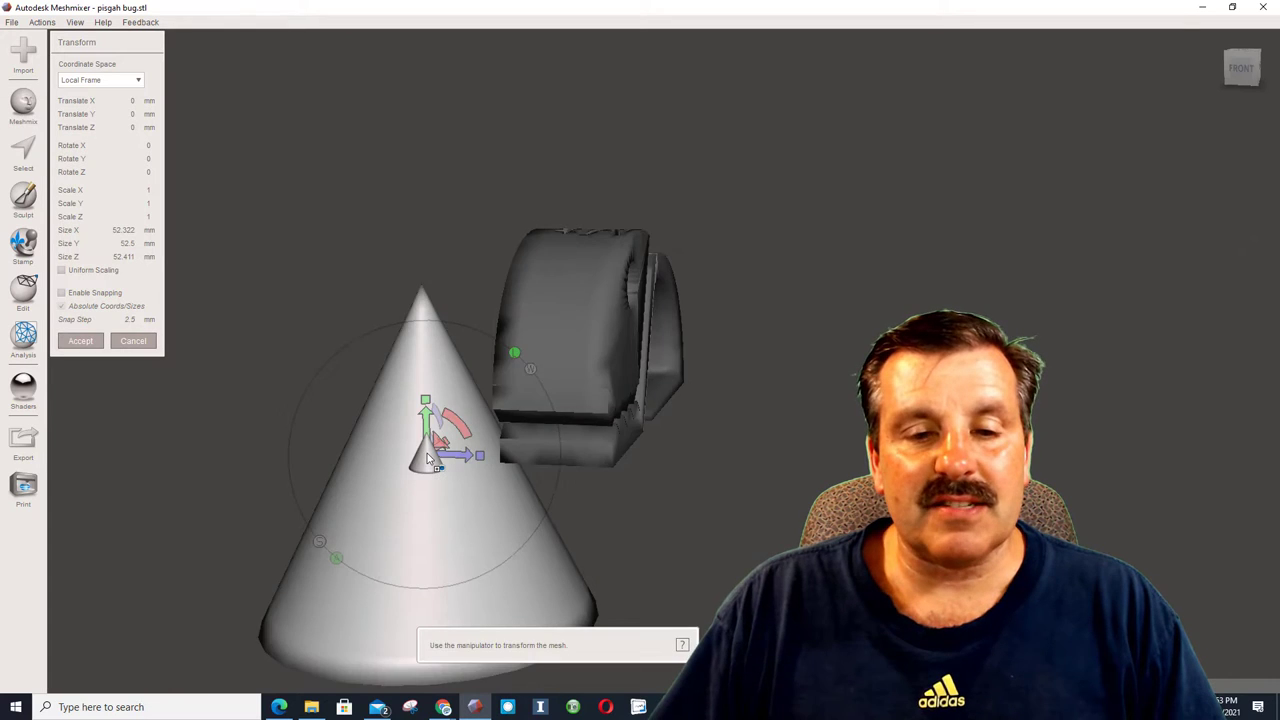
Turn on uniform scaling and set the cone's Size X to 10 mm.
{"action": "scroll", "coordinate": [460, 463], "scroll_direction": "down", "scroll_amount": 1}
{"action": "right_click_drag", "start_coordinate": [510, 322], "coordinate": [385, 322]}
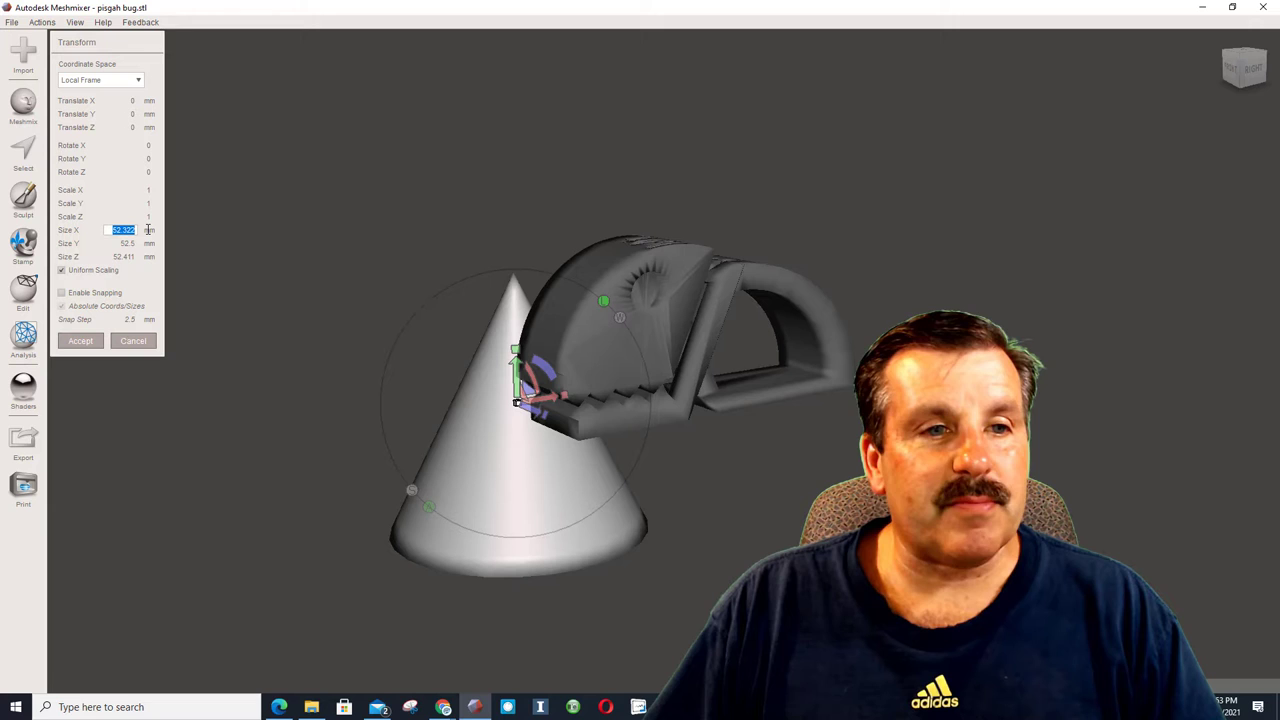
{"action": "type", "text": "10"}
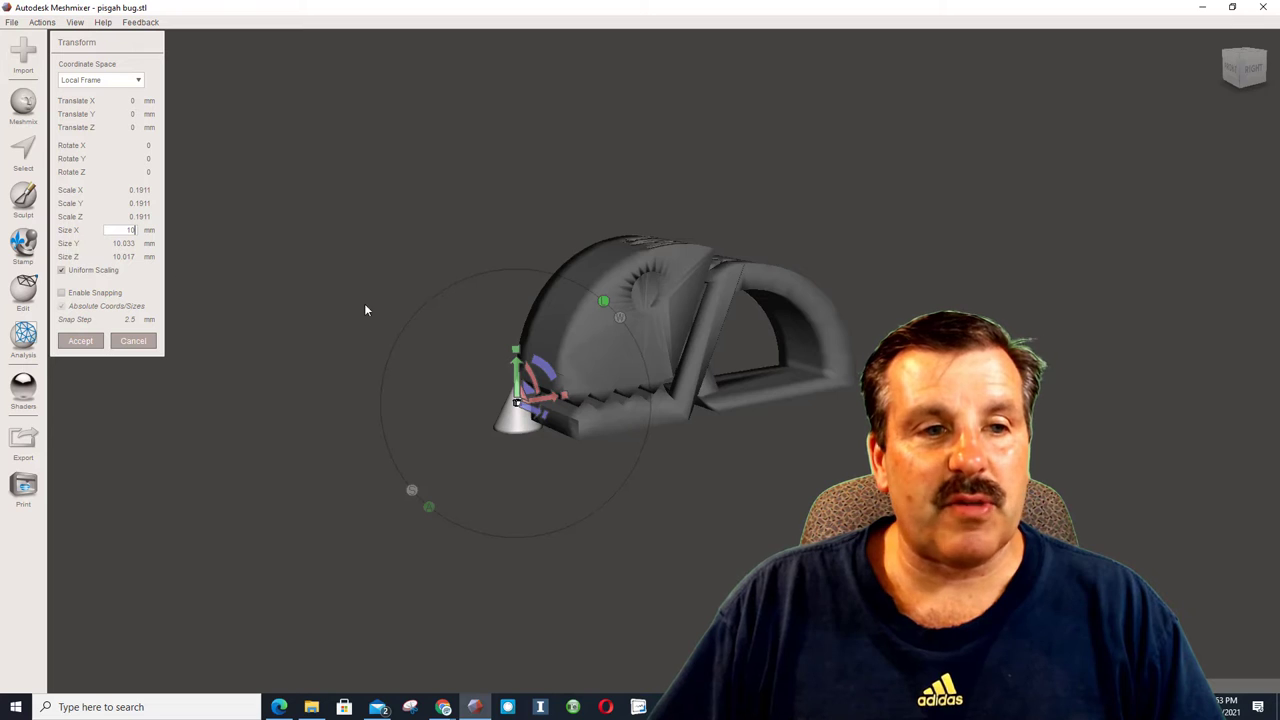
Rotate the cone about 56° around Z and move it about 22 mm along Z to centre it across the model's width.
{"action": "left_click_drag", "start_coordinate": [546, 365], "coordinate": [497, 380]}
{"action": "right_click_drag", "start_coordinate": [497, 380], "coordinate": [567, 382]}
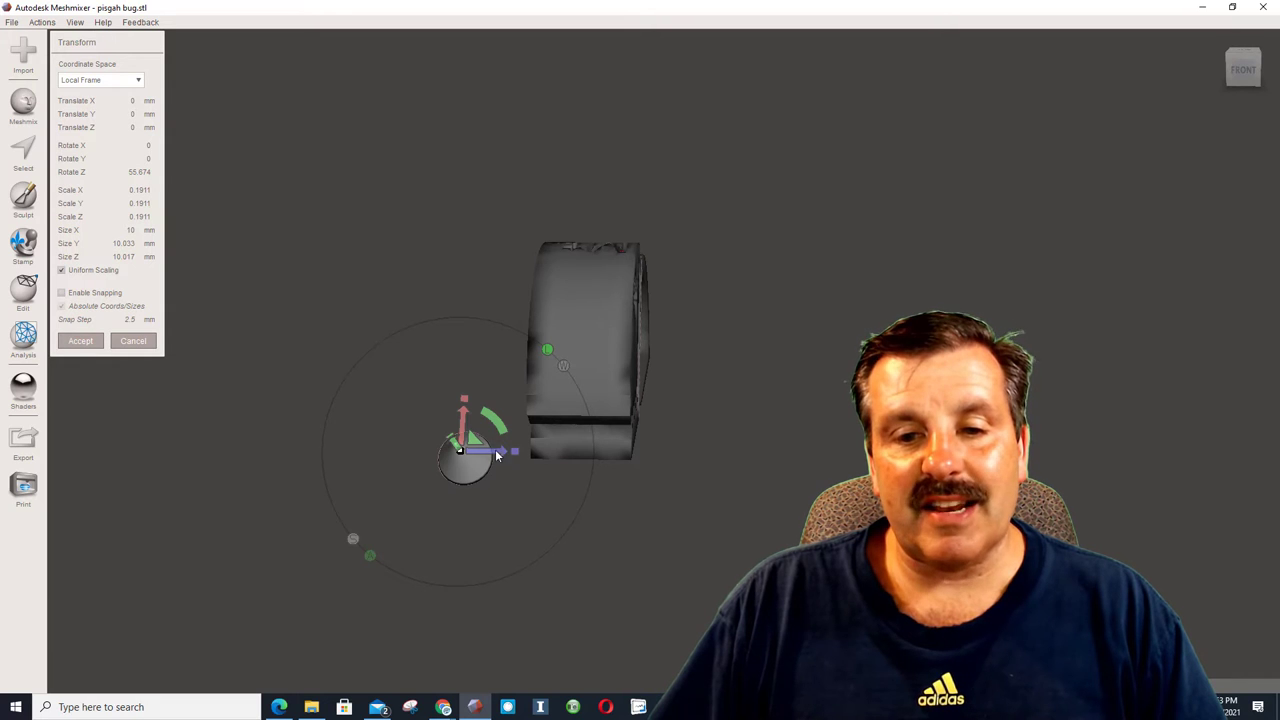
{"action": "left_click_drag", "start_coordinate": [497, 455], "coordinate": [615, 459]}
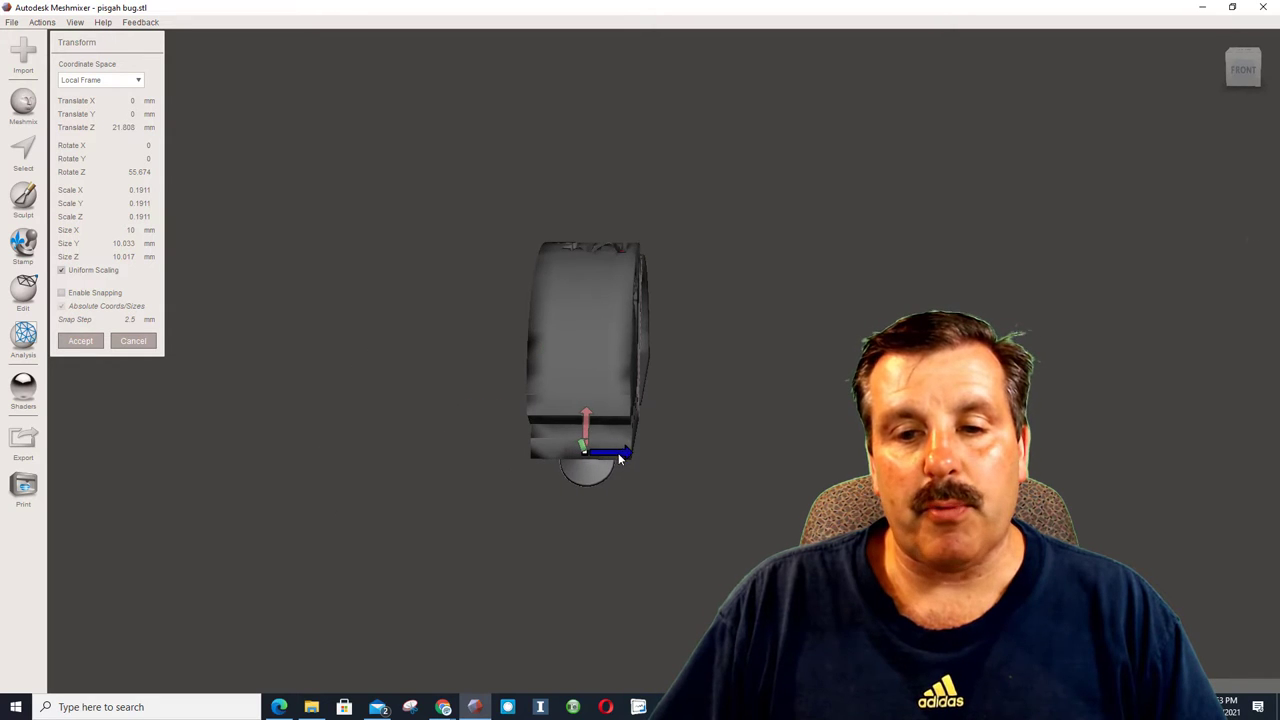
Set the cone's Translate Z to 50 mm.
{"action": "right_click_drag", "start_coordinate": [619, 457], "coordinate": [598, 374]}
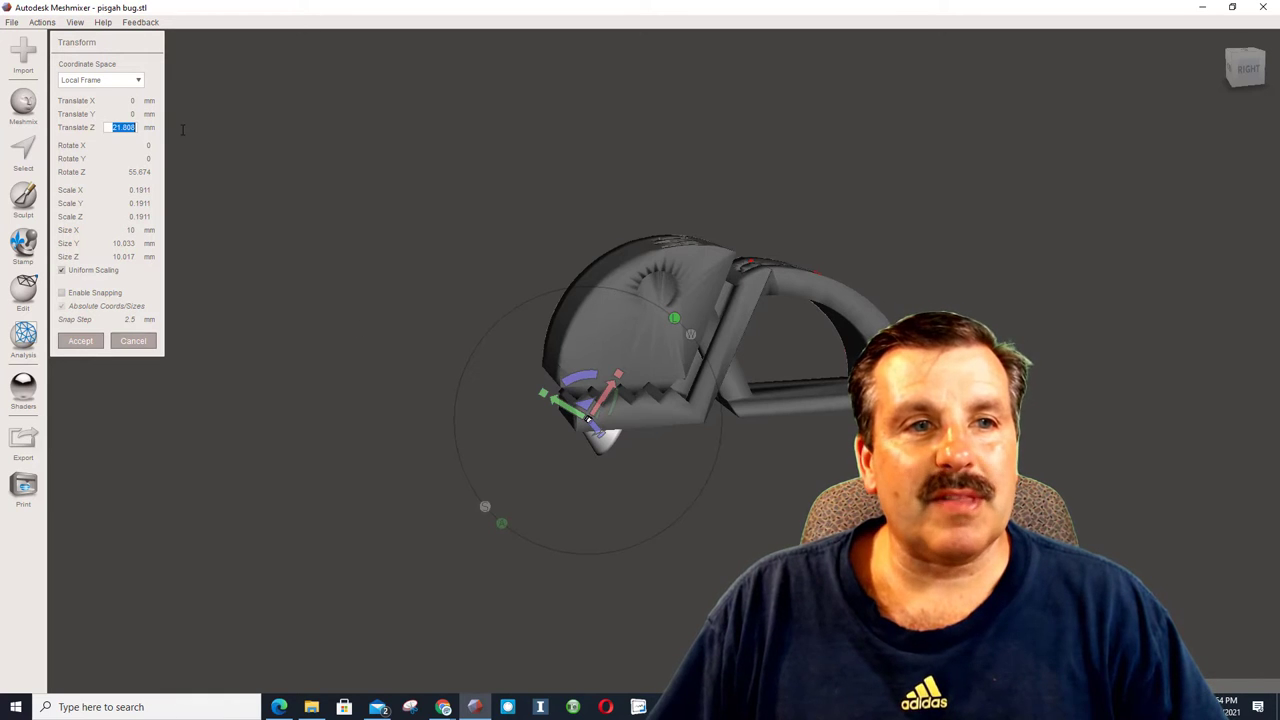
{"action": "type", "text": "50"}
{"action": "key", "text": "Return"}
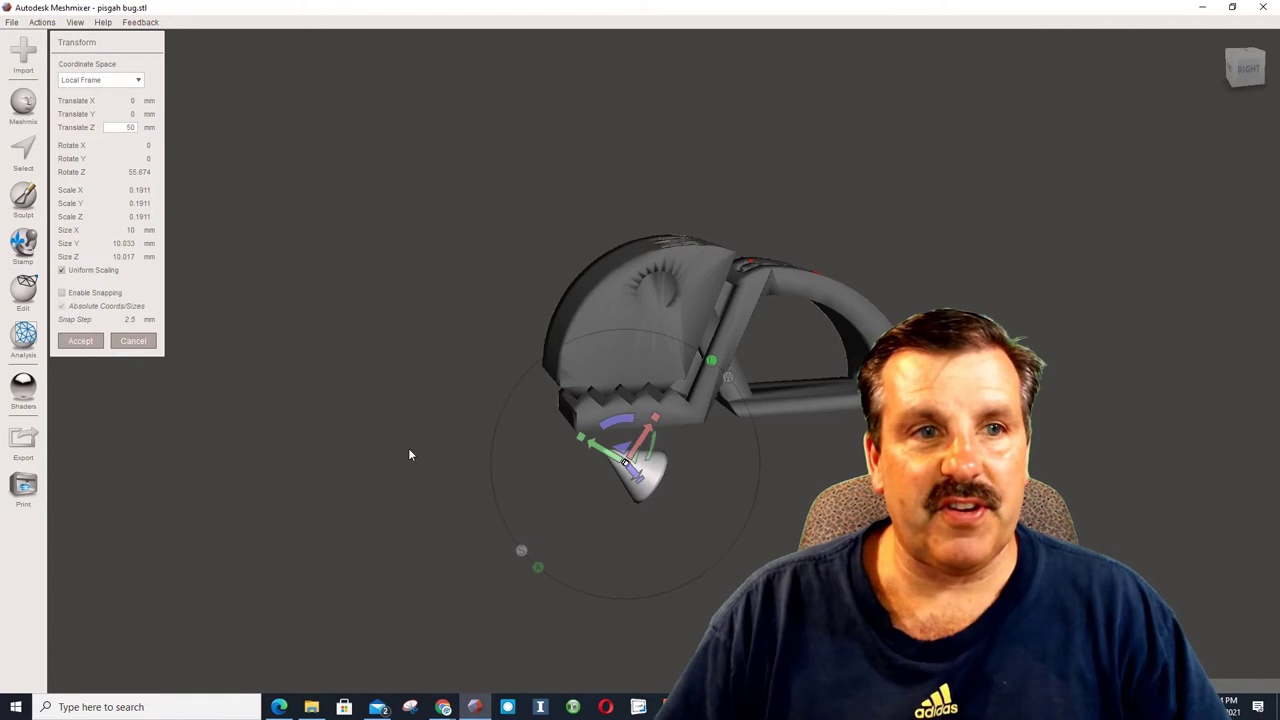
Set the cone's Translate Z to 21 mm and its Translate Y to 21 mm.
{"action": "right_click_drag", "start_coordinate": [408, 451], "coordinate": [512, 474]}
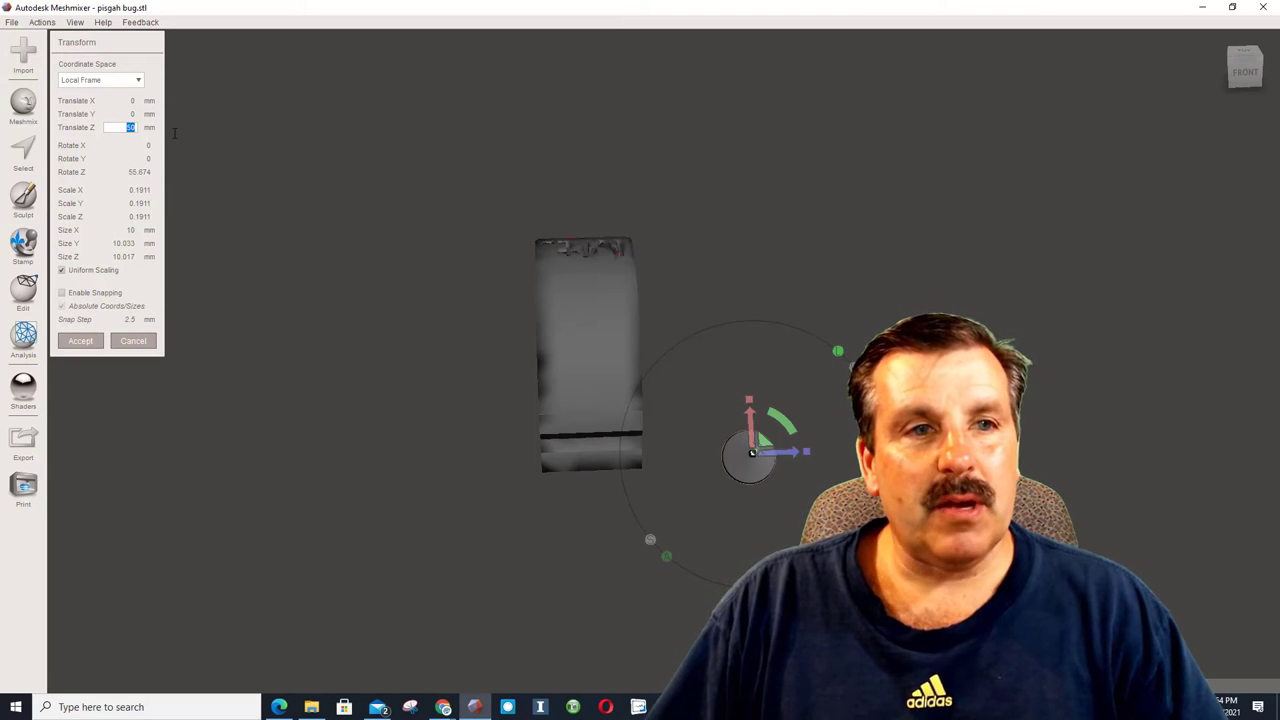
{"action": "type", "text": "21"}
{"action": "key", "text": "Return"}
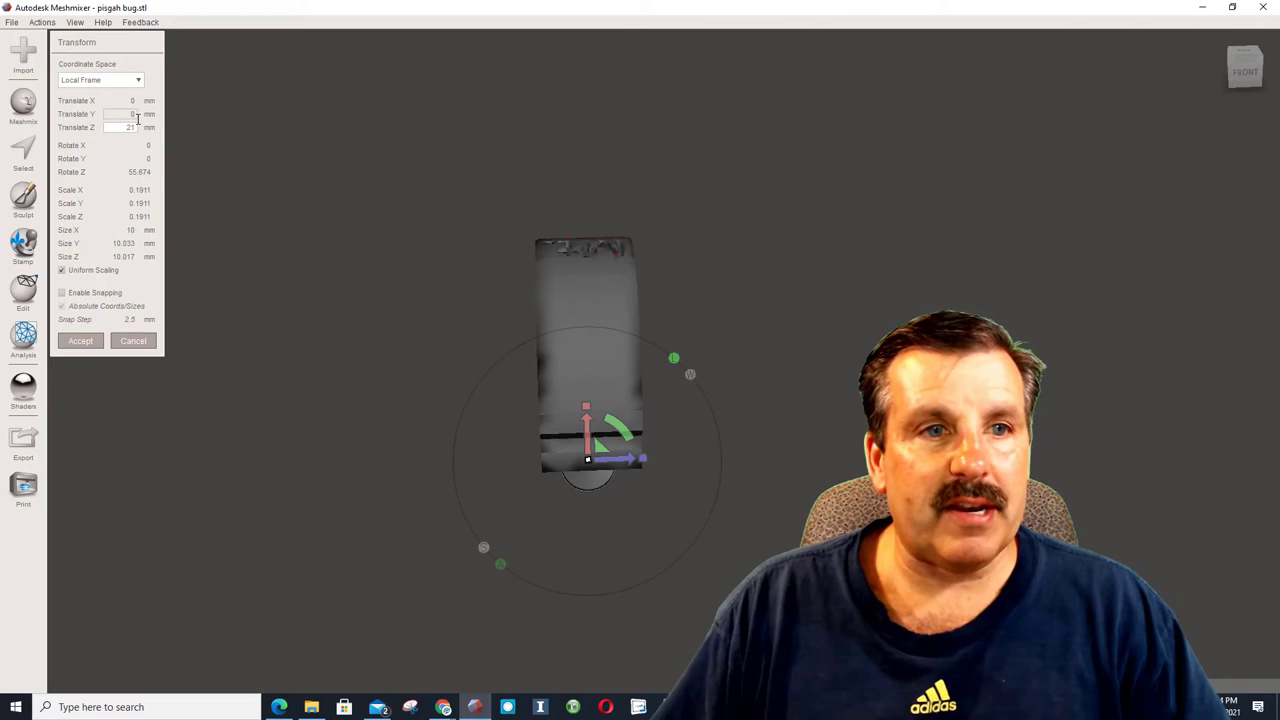
{"action": "left_click", "coordinate": [136, 115]}
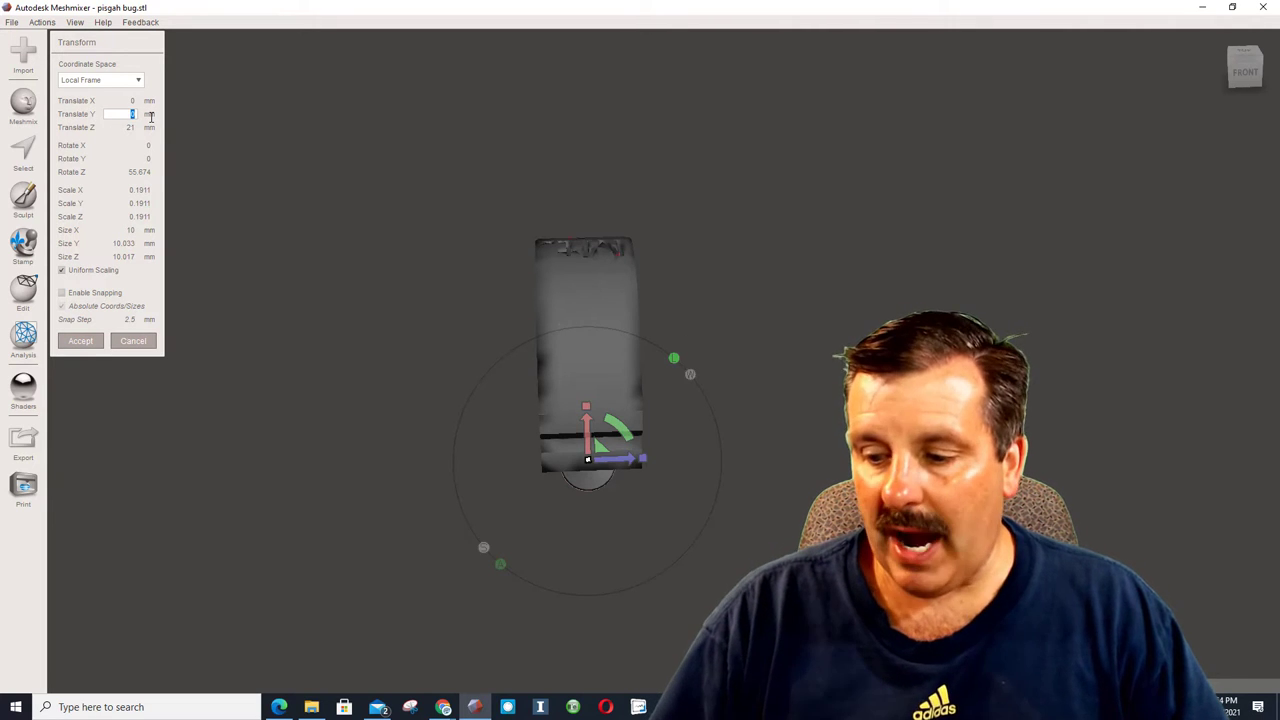
{"action": "type", "text": "21"}
{"action": "key", "text": "Return"}
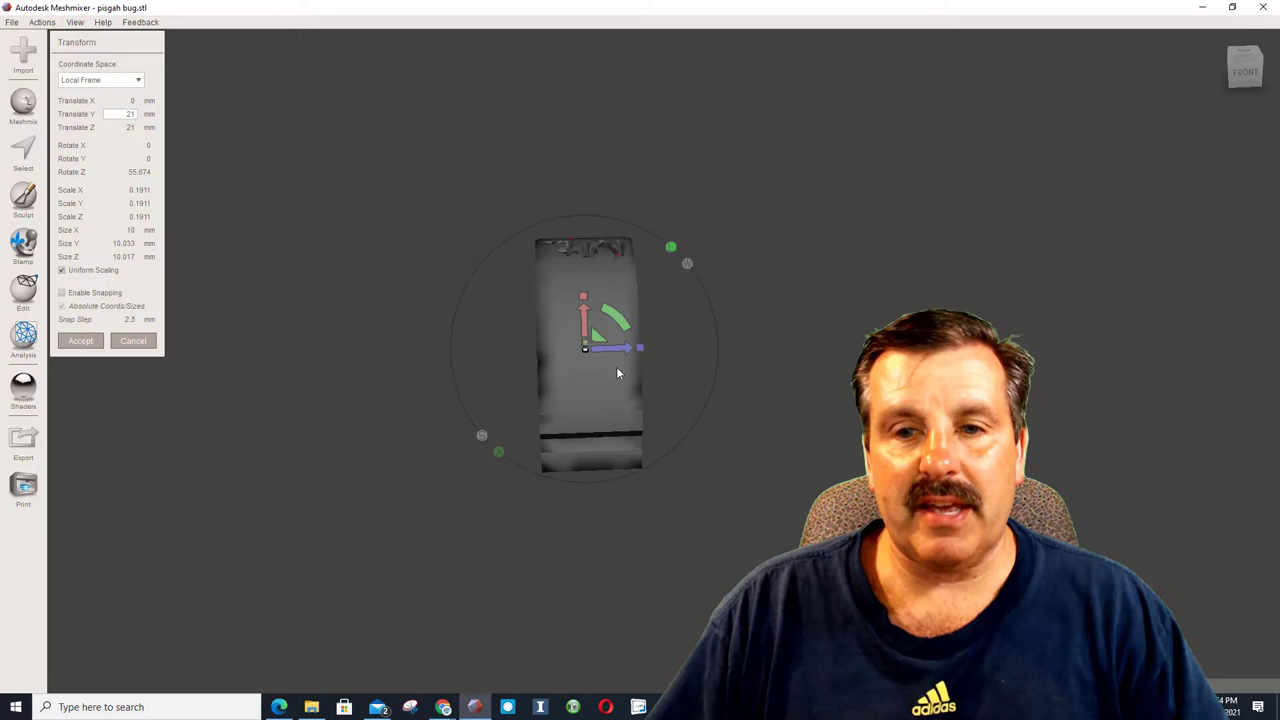
Set the cone's Translate X to 10 mm.
{"action": "right_click_drag", "start_coordinate": [617, 373], "coordinate": [418, 369]}
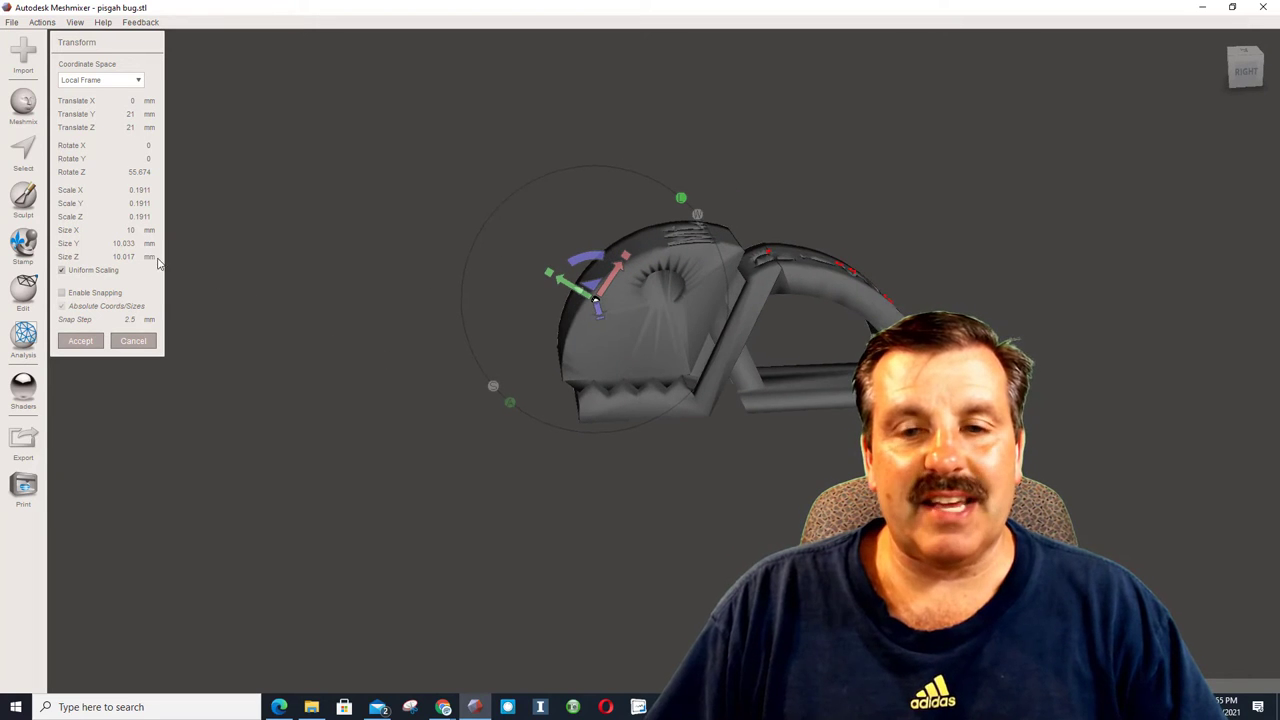
{"action": "mouse_move", "coordinate": [467, 319]}
{"action": "right_mouse_down"}
{"action": "mouse_move", "coordinate": [507, 341]}
{"action": "mouse_move", "coordinate": [464, 318]}
{"action": "right_mouse_up"}
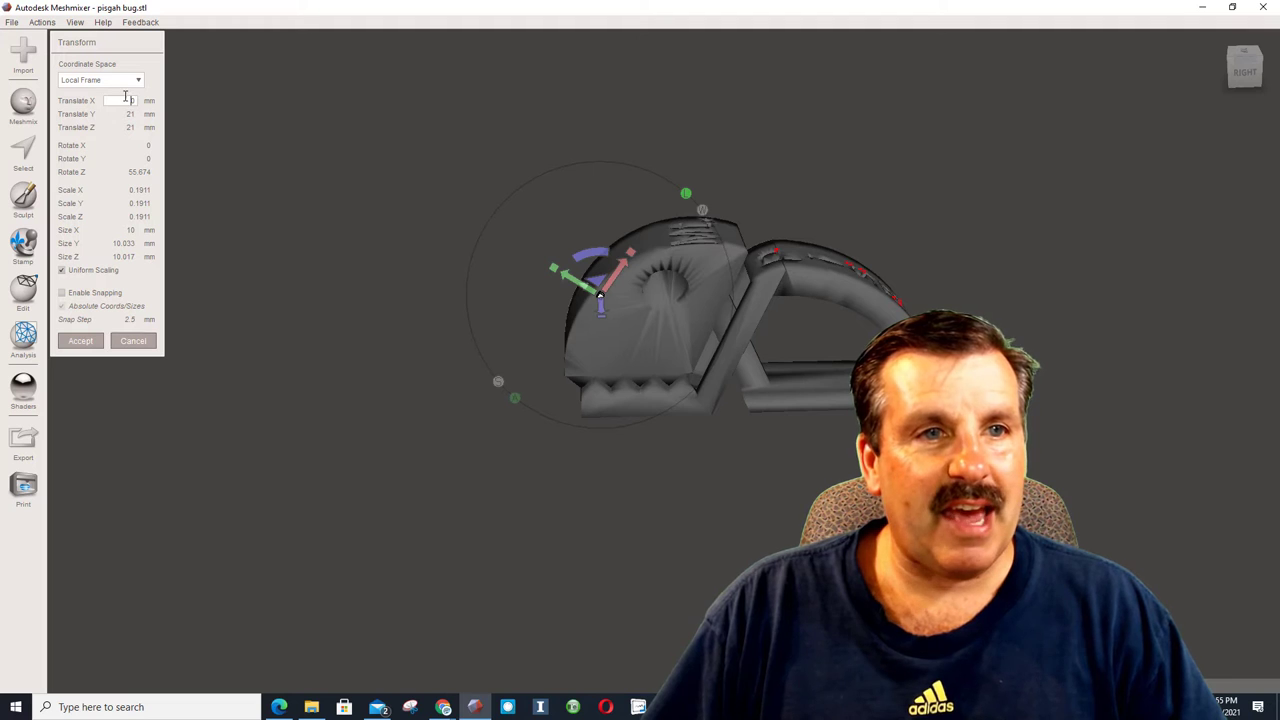
{"action": "type", "text": "10"}
{"action": "key", "text": "Return"}
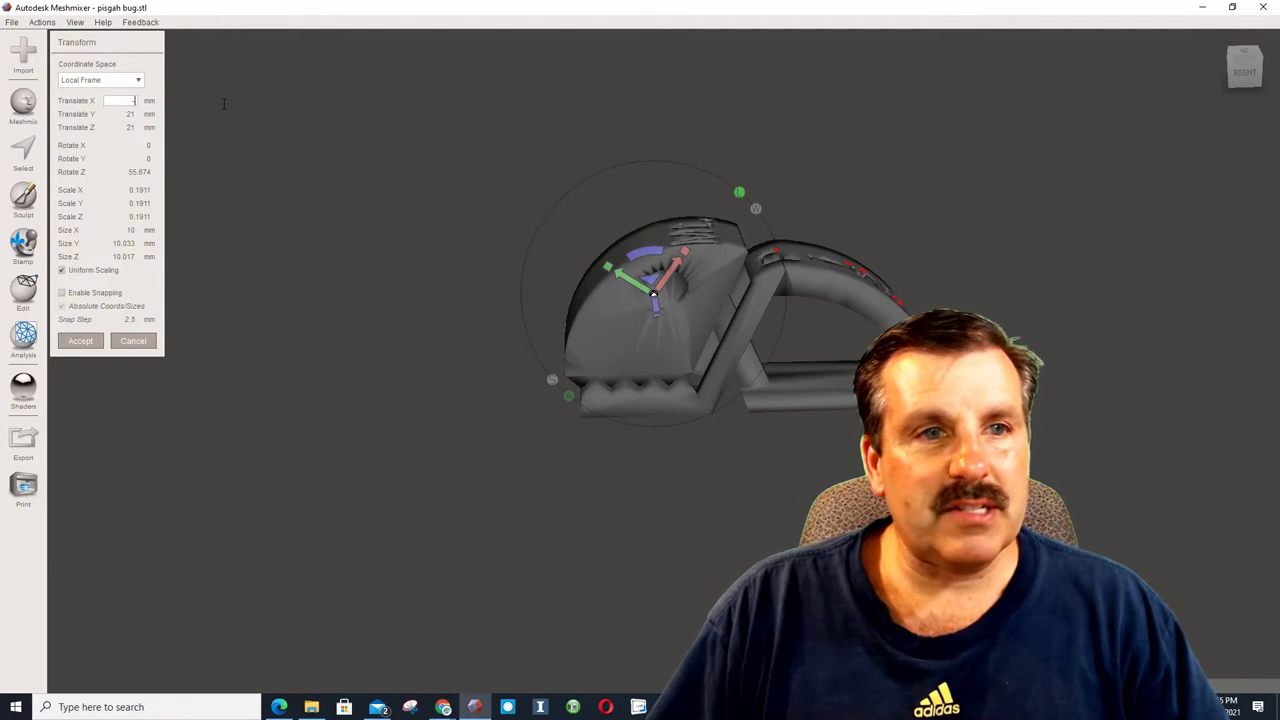
Set the cone's Translate X to -15 mm and check its position at the front of the model.
{"action": "type", "text": "-15"}
{"action": "right_click_drag", "start_coordinate": [192, 103], "coordinate": [157, 143]}
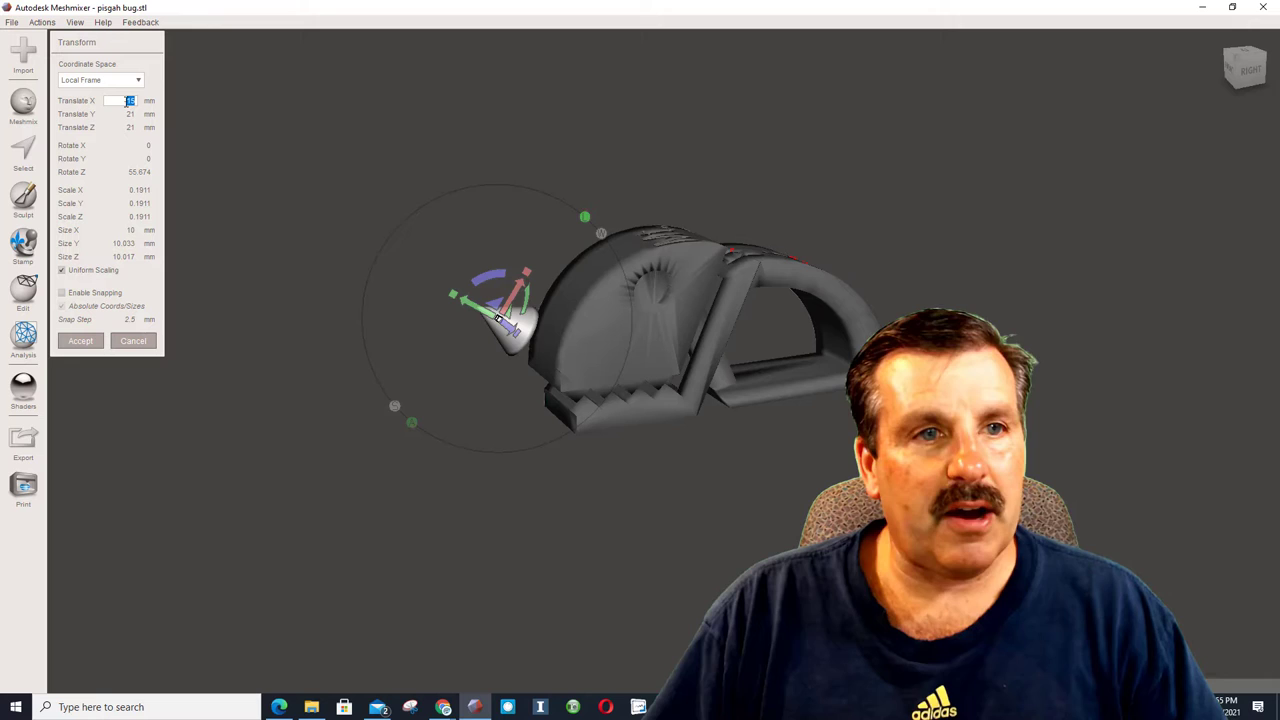
Move the cone against the front of the head at about X -5.1, Y 23.4, Z 21.9 mm and accept the transform.
{"action": "type", "text": "10"}
{"action": "right_click_drag", "start_coordinate": [250, 200], "coordinate": [512, 328]}
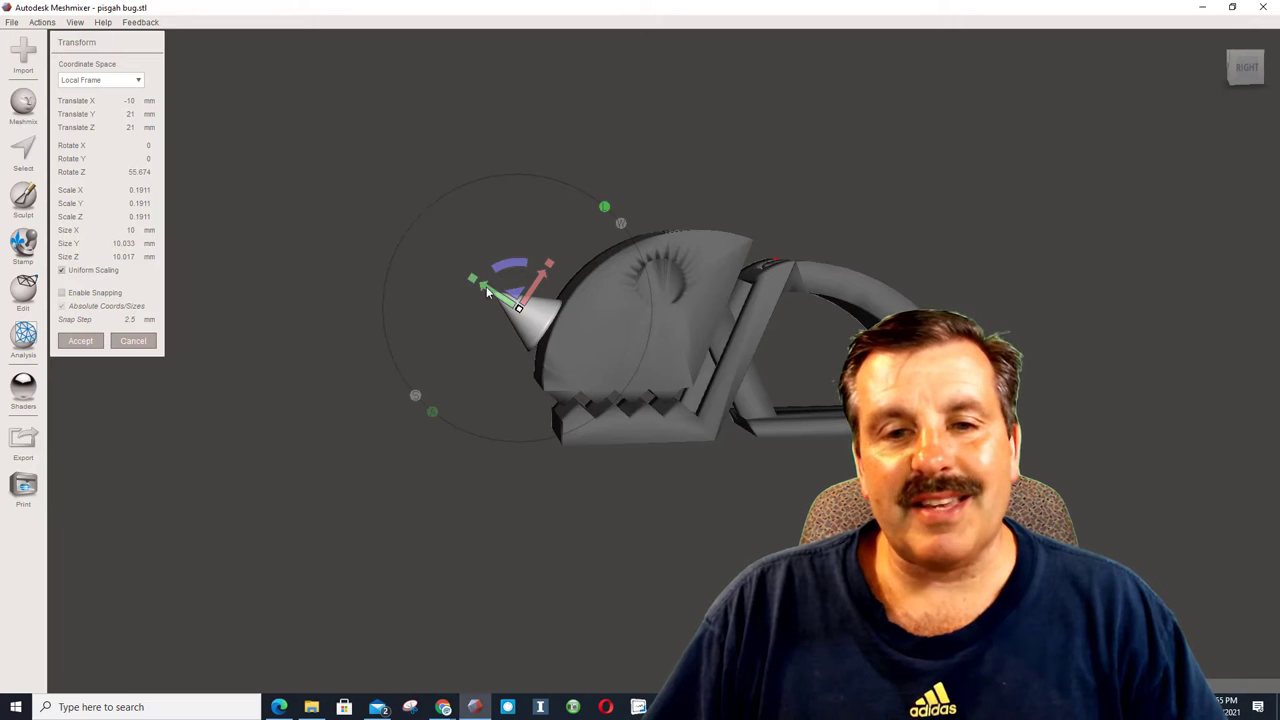
{"action": "left_click_drag", "start_coordinate": [484, 287], "coordinate": [503, 291]}
{"action": "right_click_drag", "start_coordinate": [502, 328], "coordinate": [654, 381]}
{"action": "left_click_drag", "start_coordinate": [588, 368], "coordinate": [567, 302]}
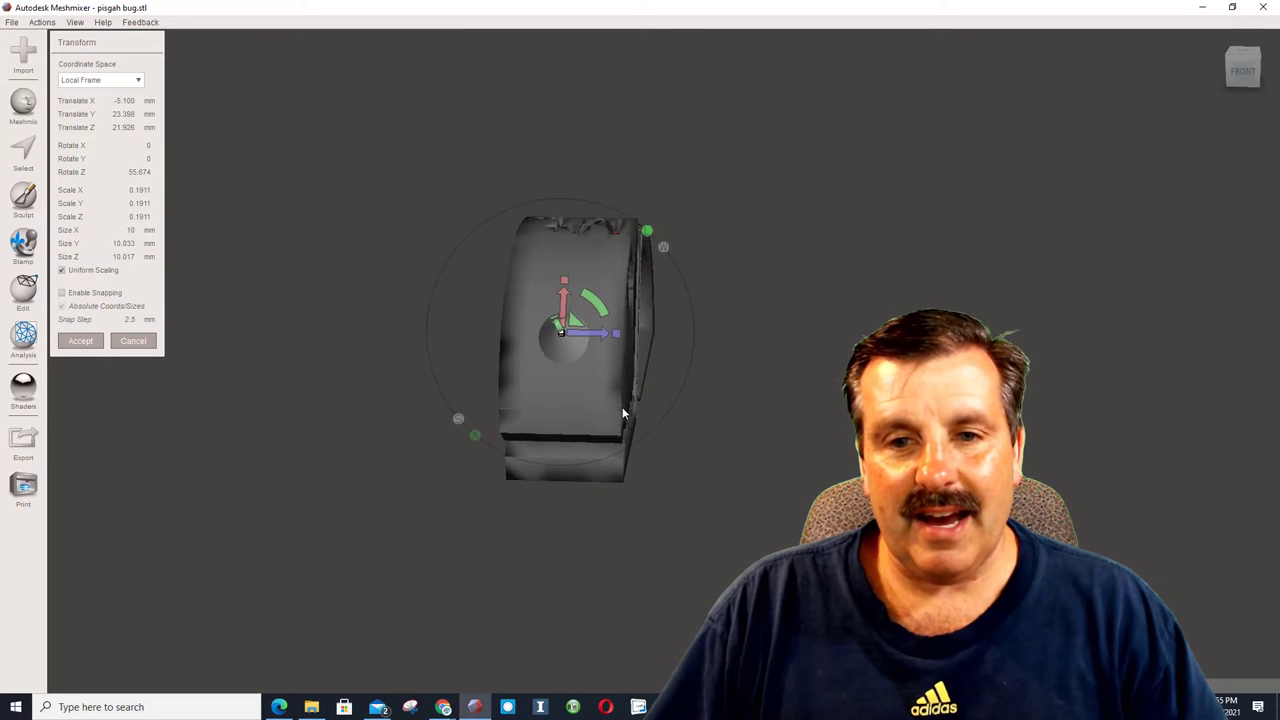
{"action": "right_click_drag", "start_coordinate": [625, 408], "coordinate": [436, 402]}
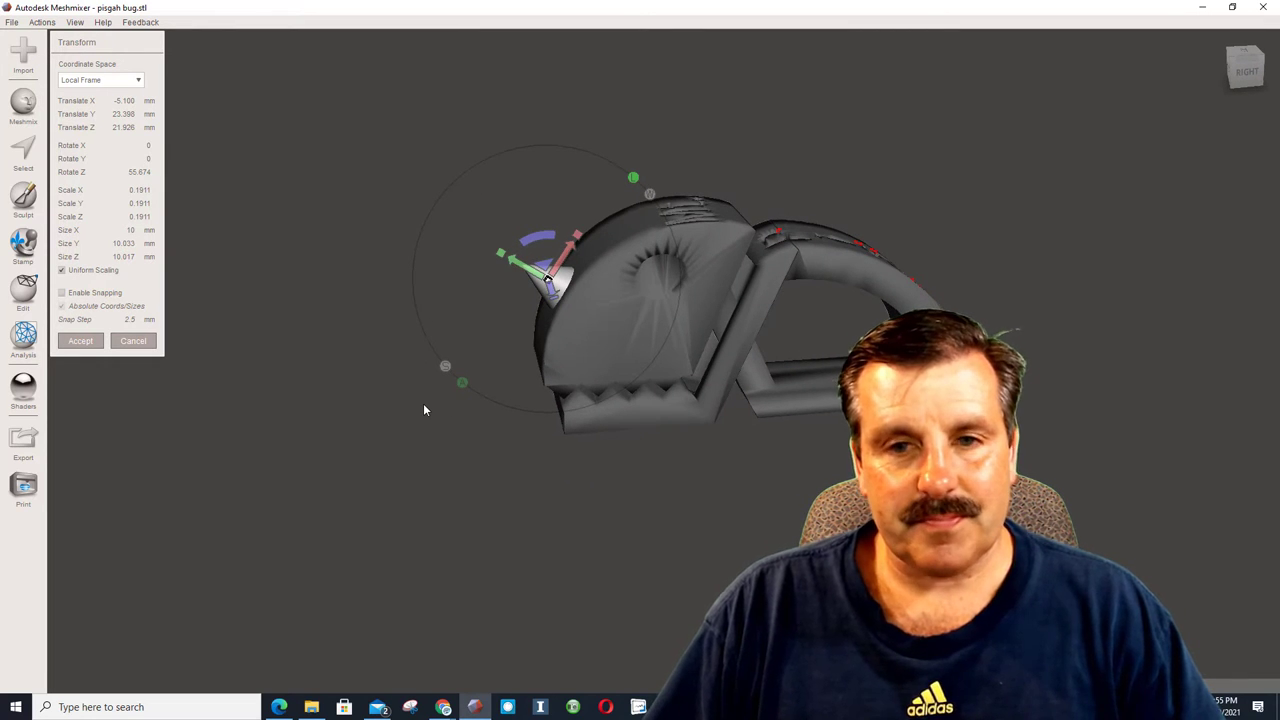
{"action": "left_click", "coordinate": [80, 341]}
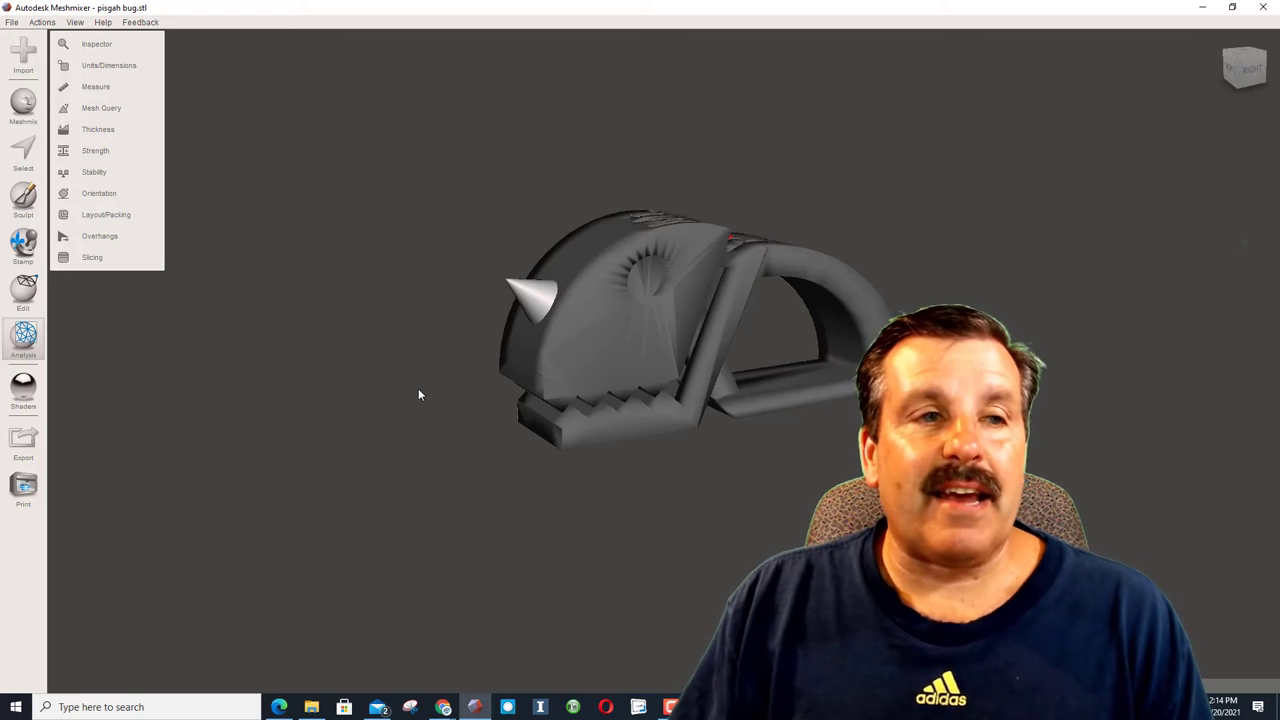
Search the model folder for "butter*" and append butterfly.stl to the current scene.
{"action": "left_click", "coordinate": [23, 47]}
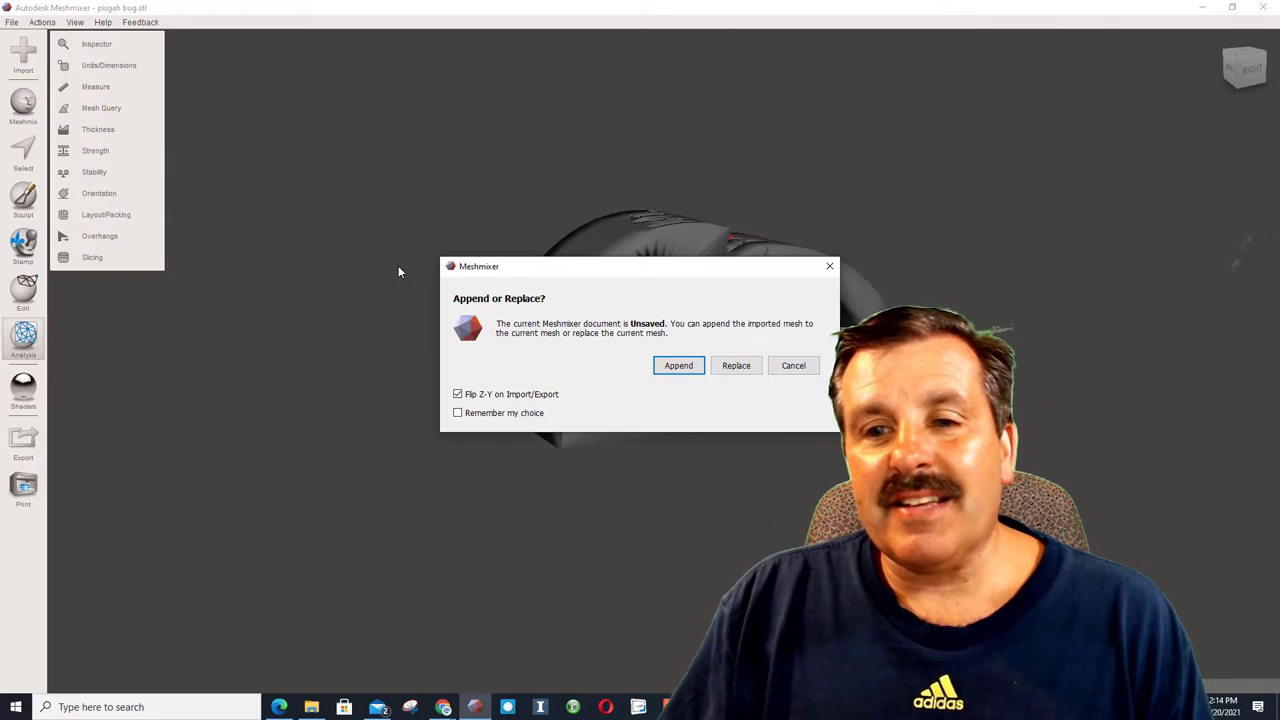
{"action": "left_click", "coordinate": [679, 366]}
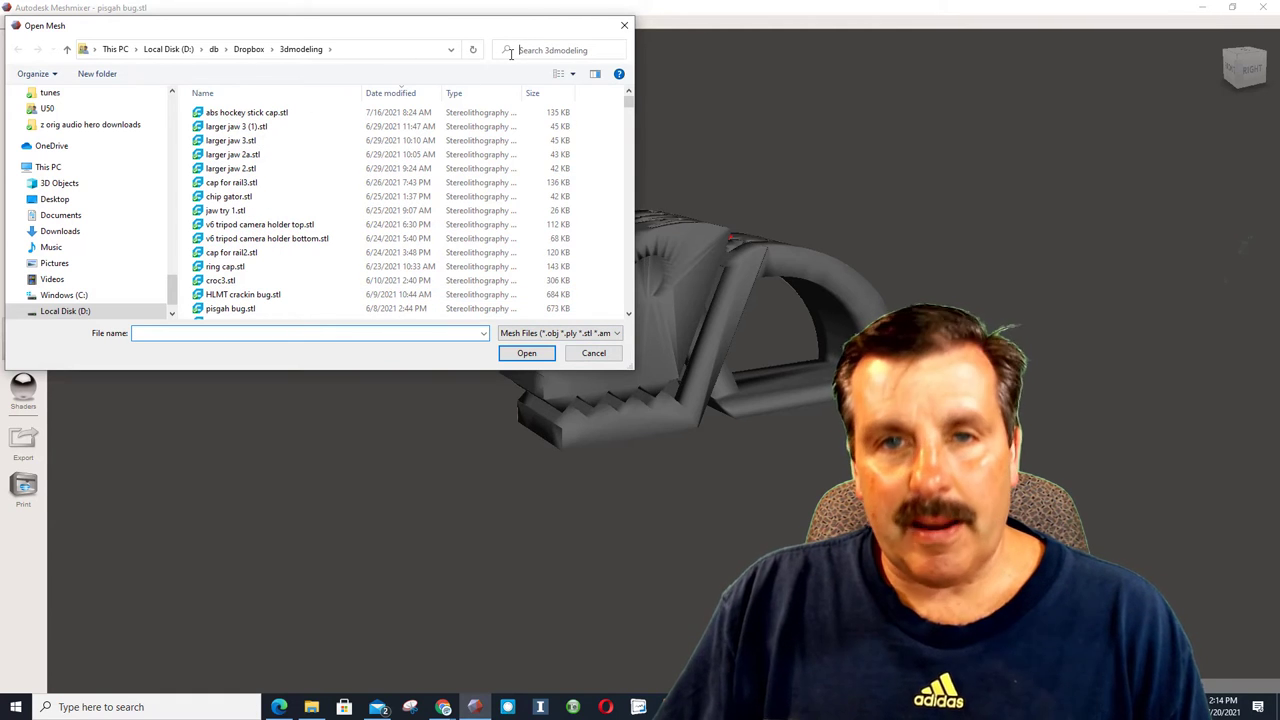
{"action": "left_click", "coordinate": [510, 53]}
{"action": "type", "text": "butter"}
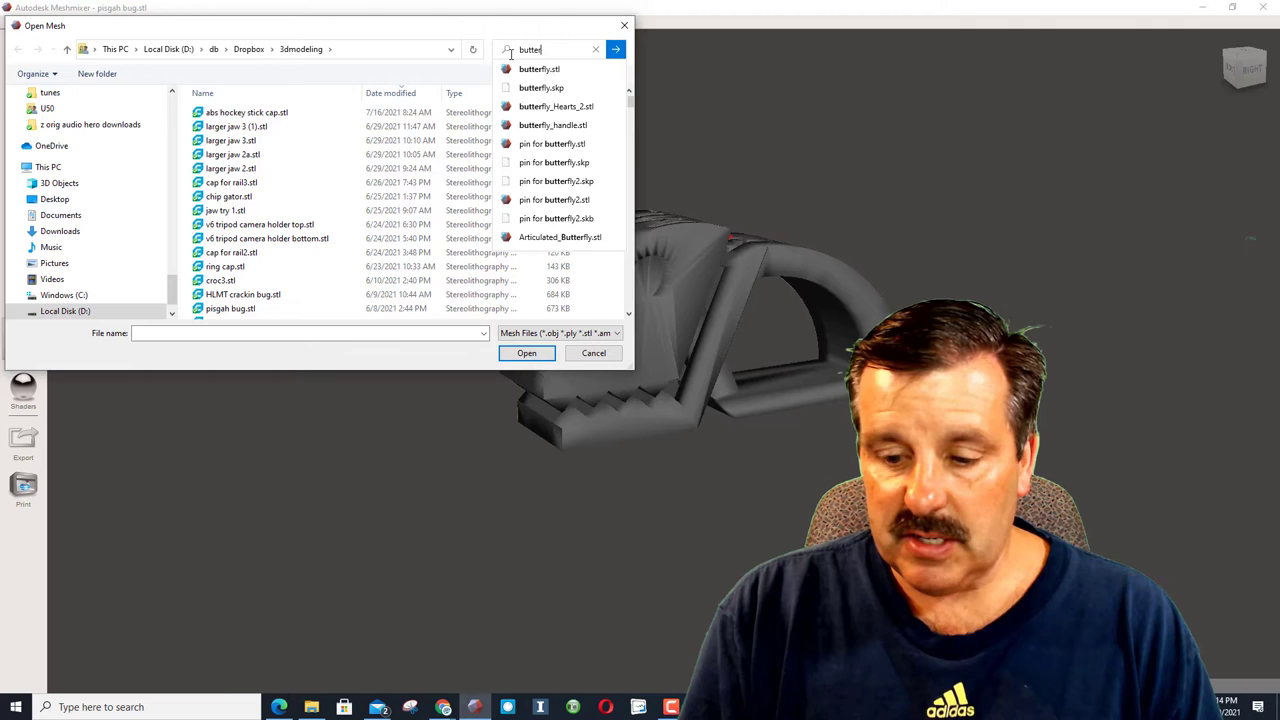
{"action": "type", "text": "*"}
{"action": "key", "text": "Return"}
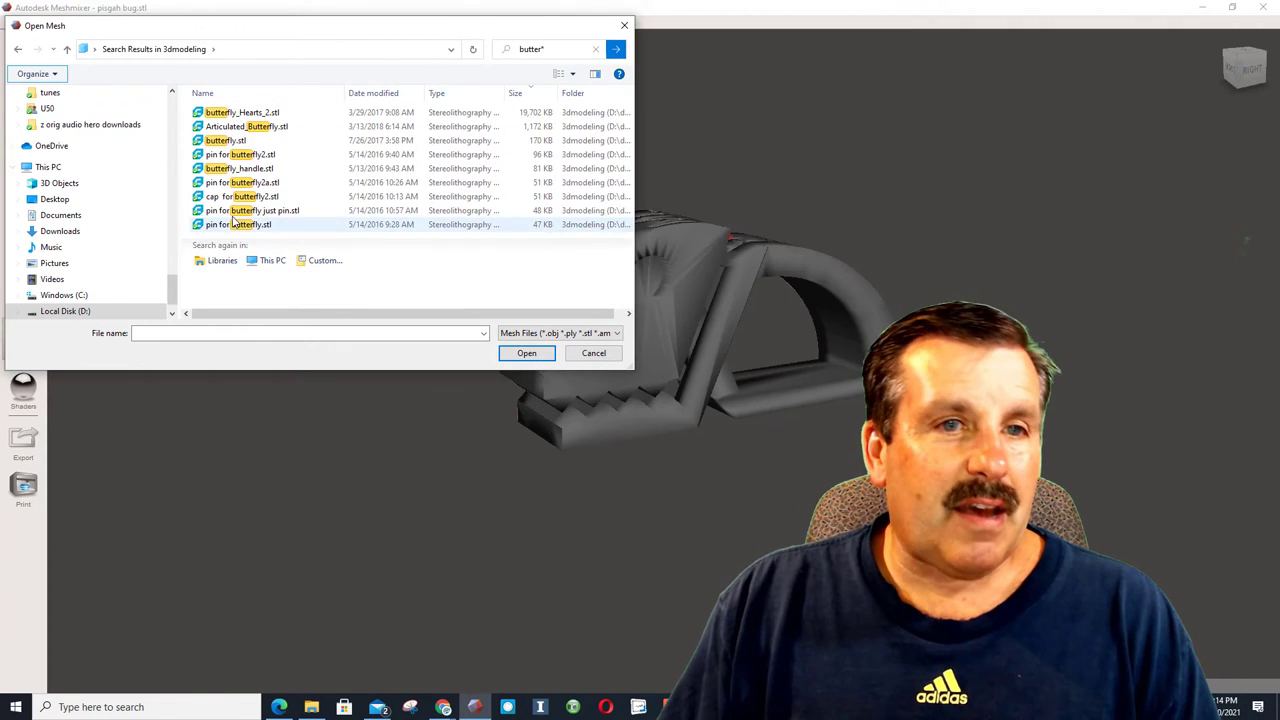
{"action": "double_click", "coordinate": [224, 141]}
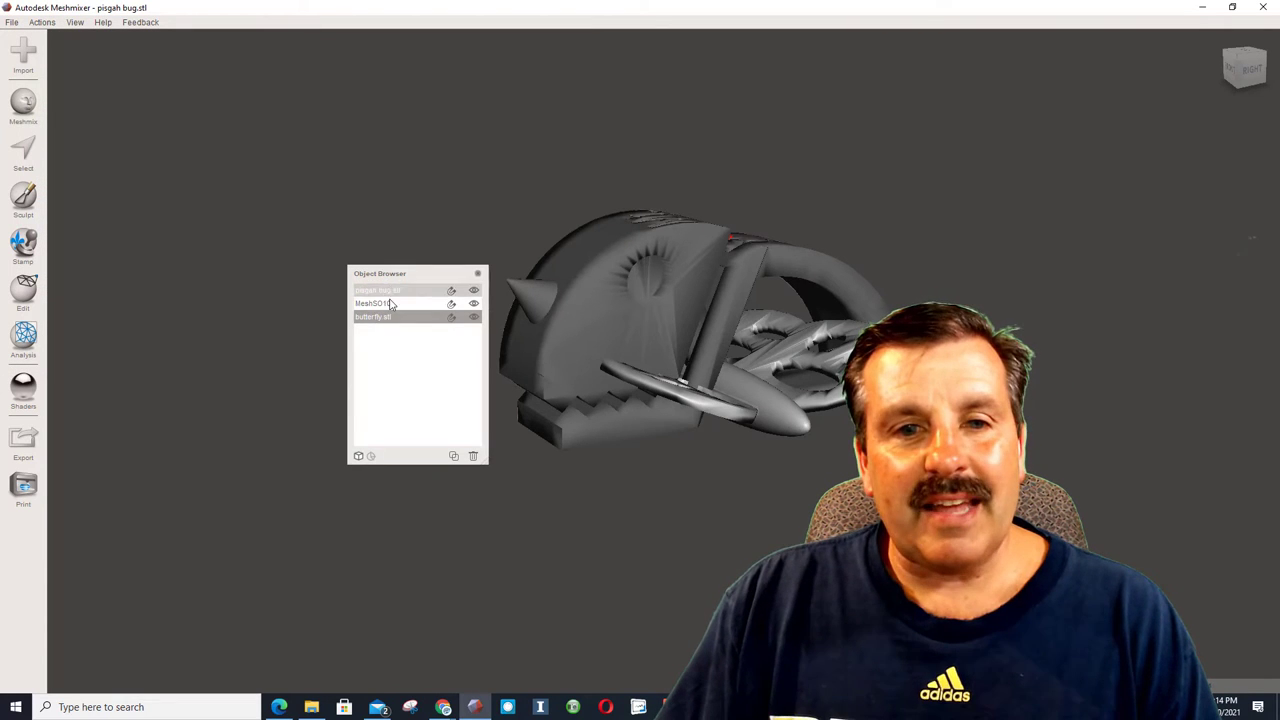
Hide pisgah bug.stl and the cone mesh MeshSO10 so only the butterfly is shown, with the Object Browser clear of the model.
{"action": "left_click_drag", "start_coordinate": [408, 277], "coordinate": [330, 177]}
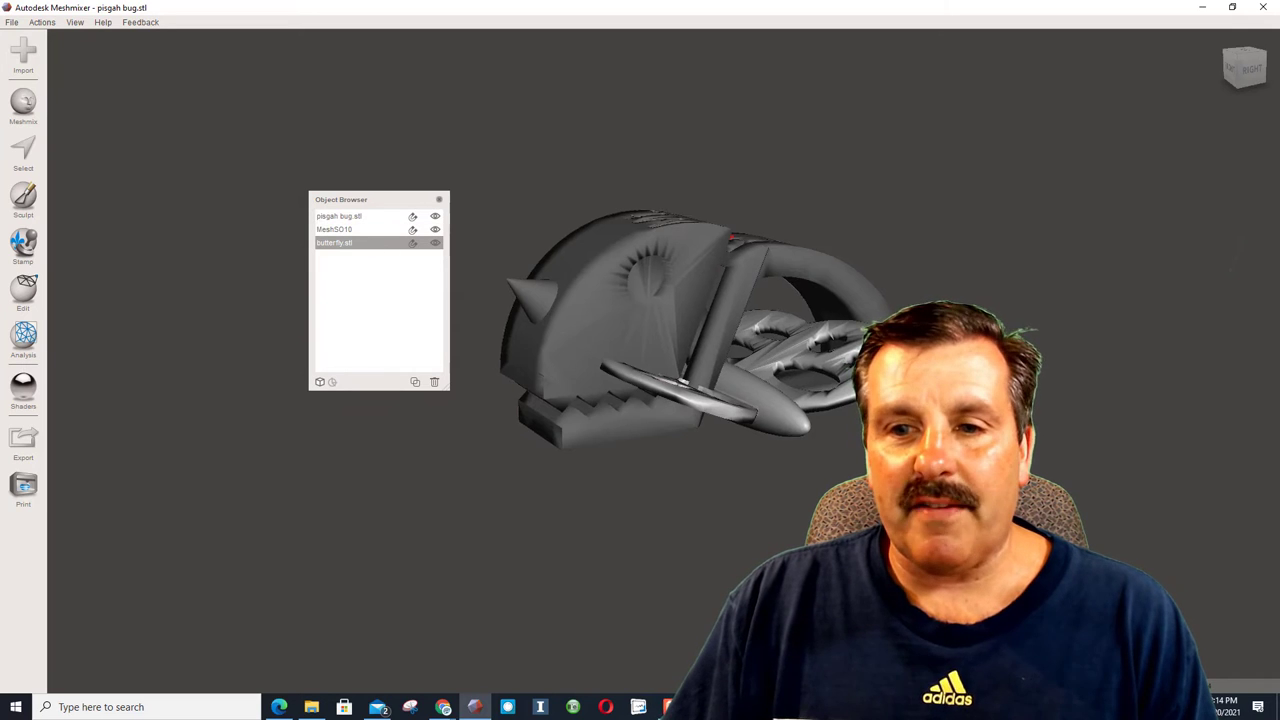
{"action": "right_click_drag", "start_coordinate": [892, 420], "coordinate": [748, 474]}
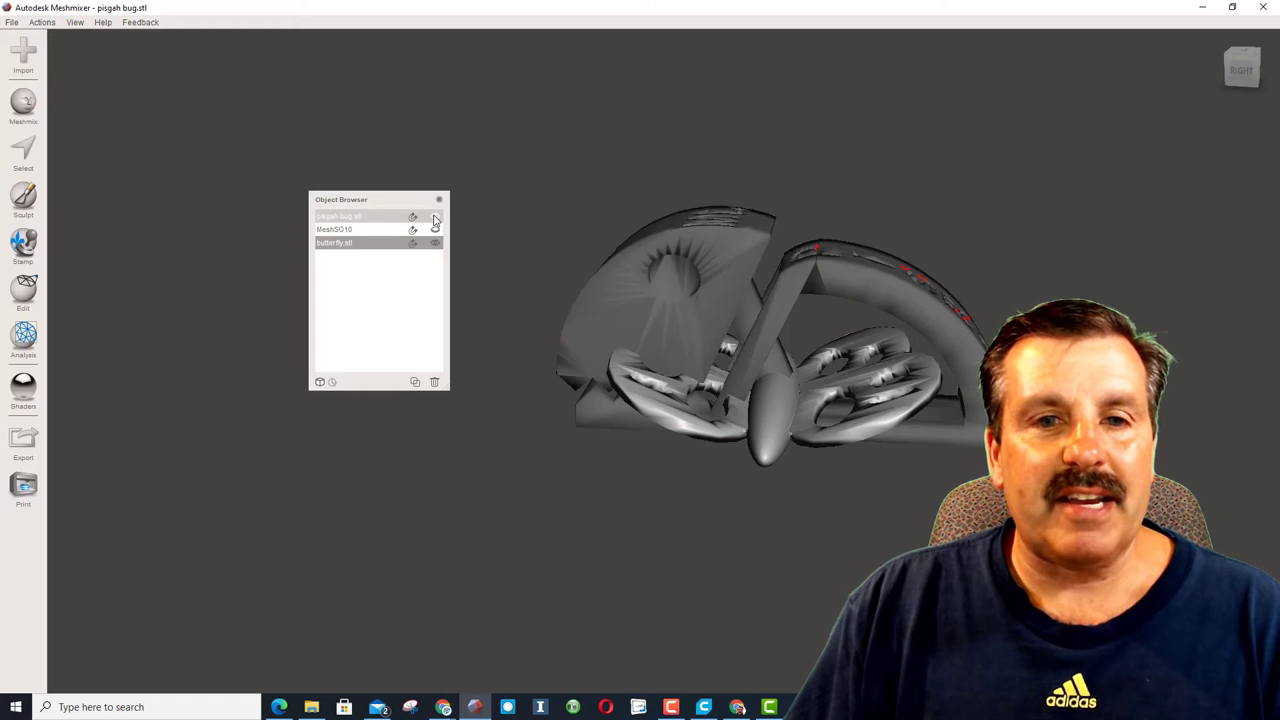
{"action": "left_click", "coordinate": [435, 229]}
{"action": "right_click_drag", "start_coordinate": [769, 421], "coordinate": [795, 419]}
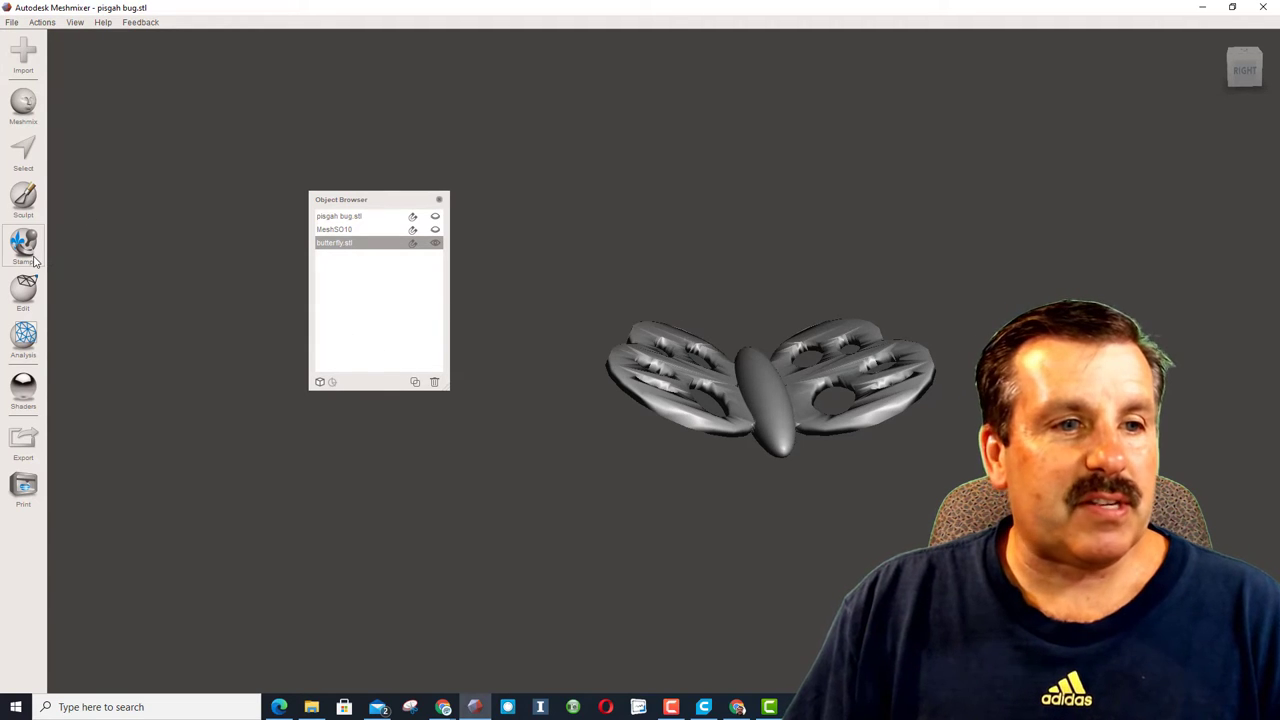
Start a Plane Cut on the butterfly and rotate the cutting plane upright along the length of its body.
{"action": "left_click", "coordinate": [25, 292]}
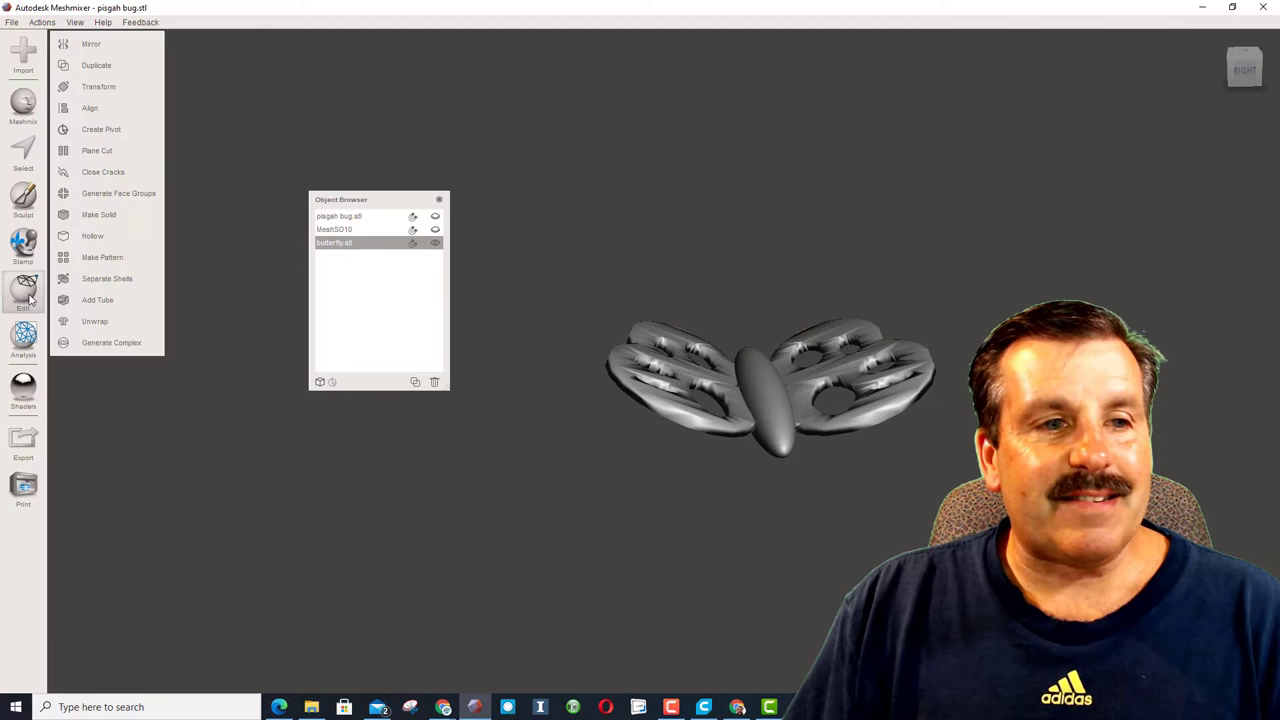
{"action": "left_click", "coordinate": [97, 151]}
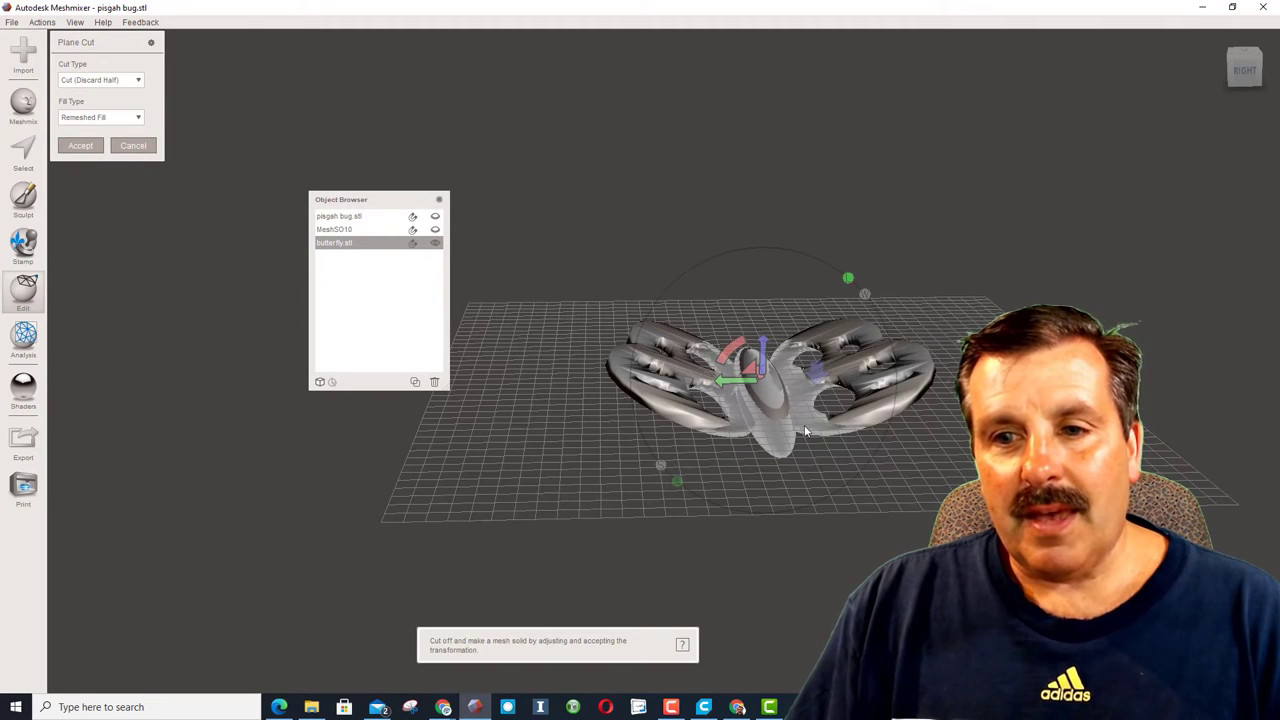
{"action": "right_click_drag", "start_coordinate": [806, 430], "coordinate": [775, 380]}
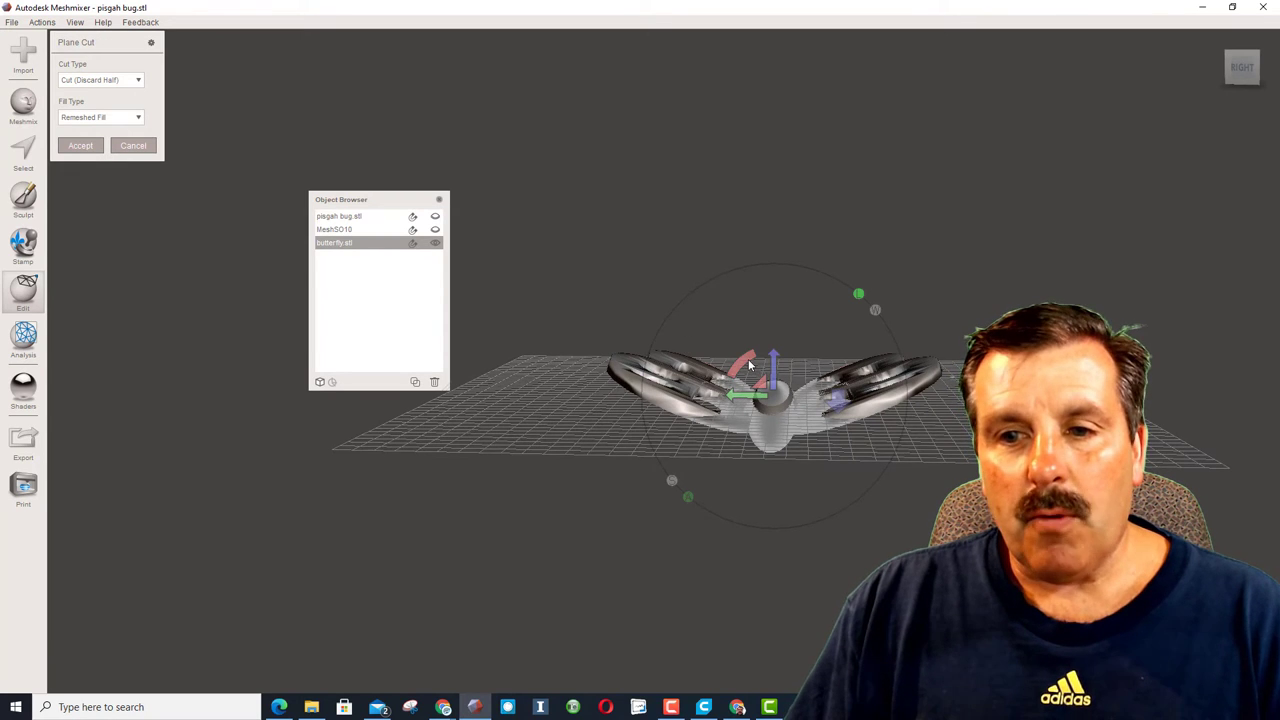
{"action": "left_click_drag", "start_coordinate": [745, 366], "coordinate": [695, 458]}
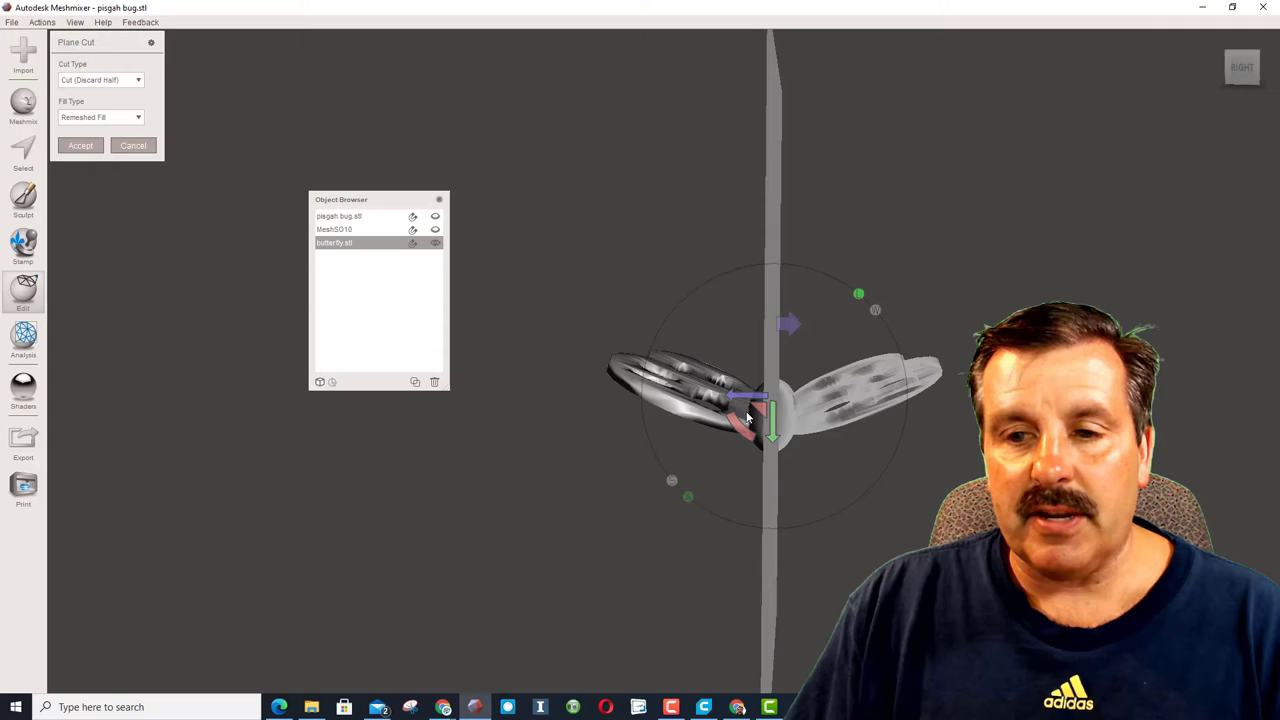
Try cutting off one wing with the plane at the far edge of the body, and undo the cut.
{"action": "left_click_drag", "start_coordinate": [733, 398], "coordinate": [753, 396]}
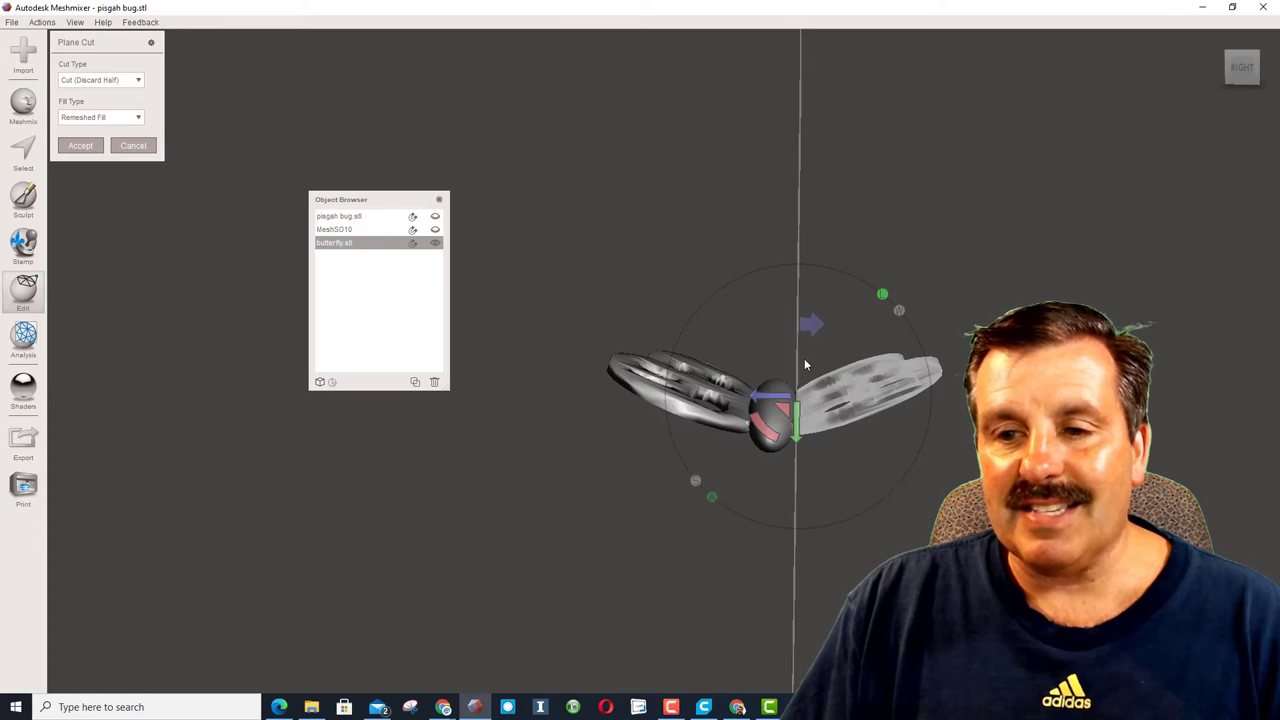
{"action": "left_click", "coordinate": [80, 147]}
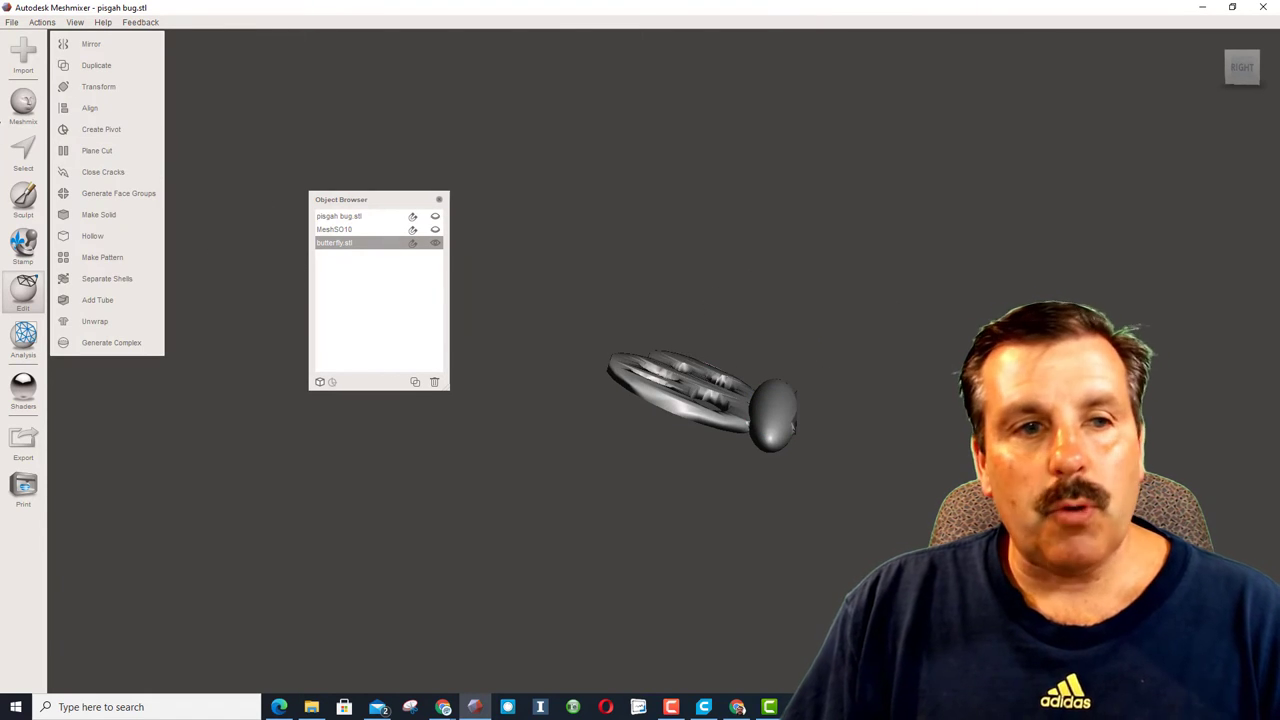
{"action": "key", "text": "ctrl+z"}
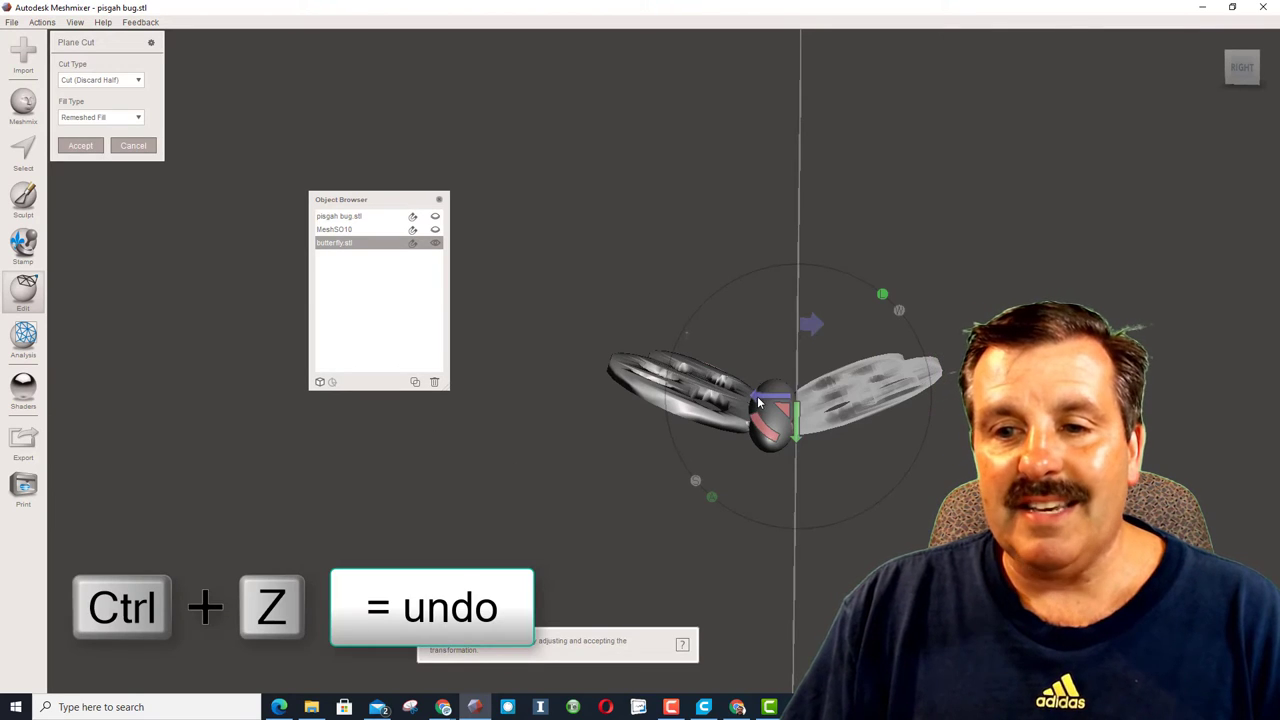
Shift the cutting plane between the kept wing and the body, and cut away the body and the other wing.
{"action": "left_click_drag", "start_coordinate": [758, 402], "coordinate": [697, 397]}
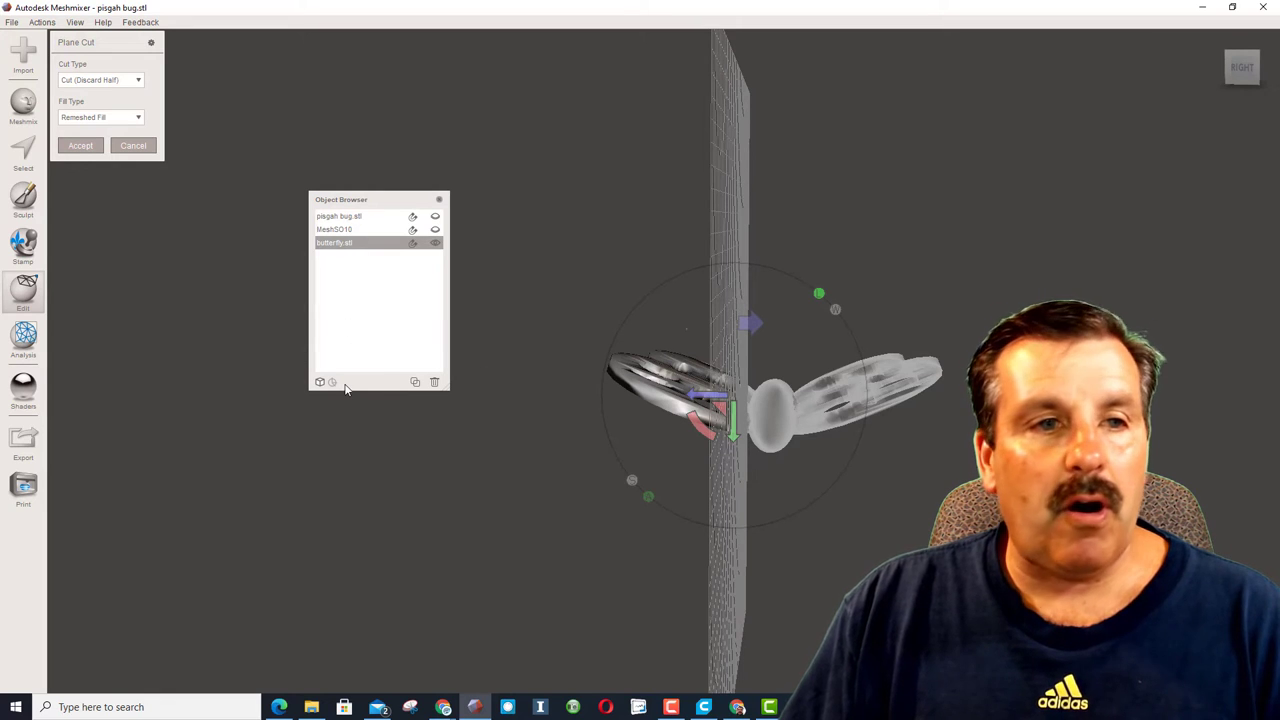
{"action": "left_click", "coordinate": [80, 146]}
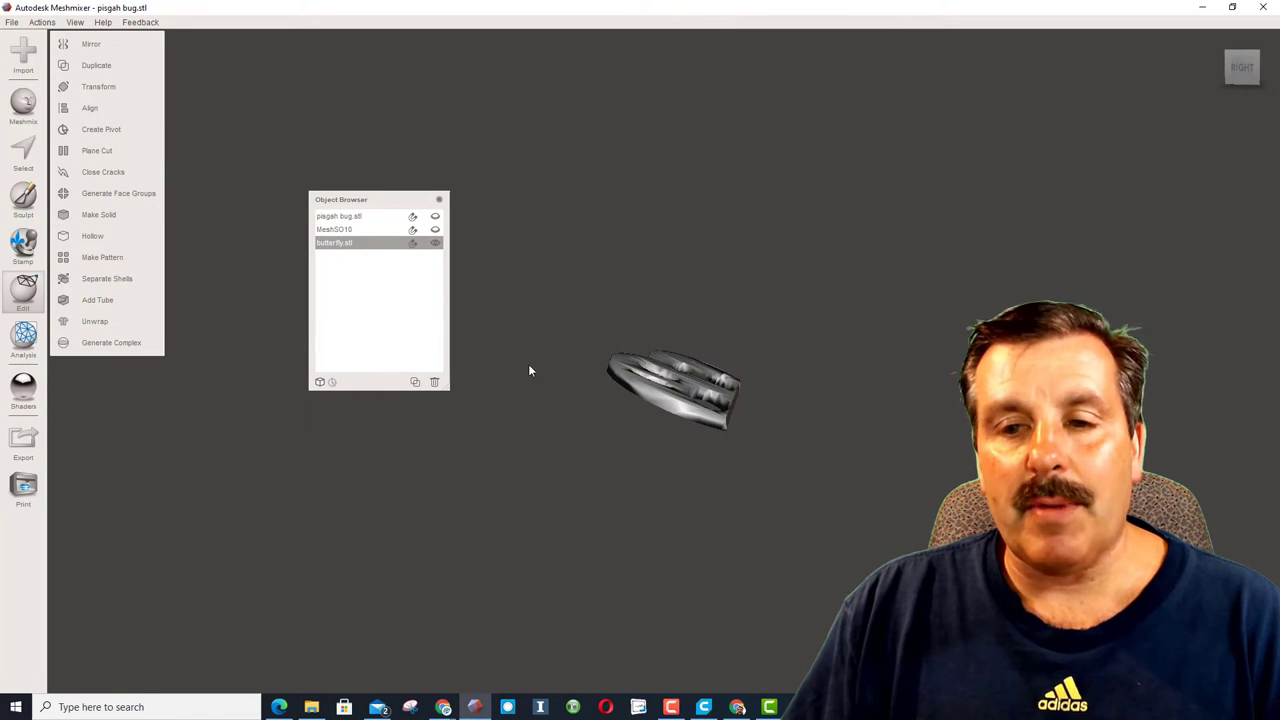
{"action": "right_click_drag", "start_coordinate": [530, 371], "coordinate": [577, 384]}
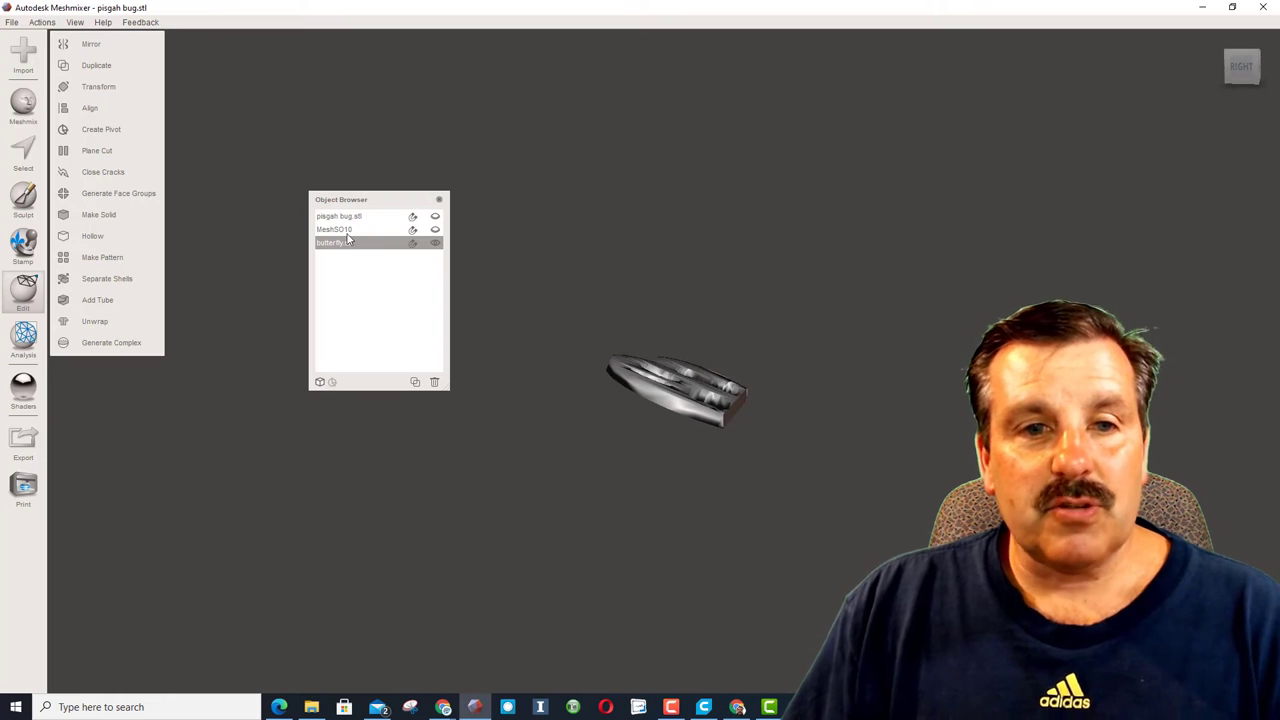
Show the cone mesh MeshSO10 and pisgah bug.stl again alongside the cut wing.
{"action": "left_click", "coordinate": [435, 229]}
{"action": "left_click", "coordinate": [435, 216]}
{"action": "right_click_drag", "start_coordinate": [579, 325], "coordinate": [698, 418]}
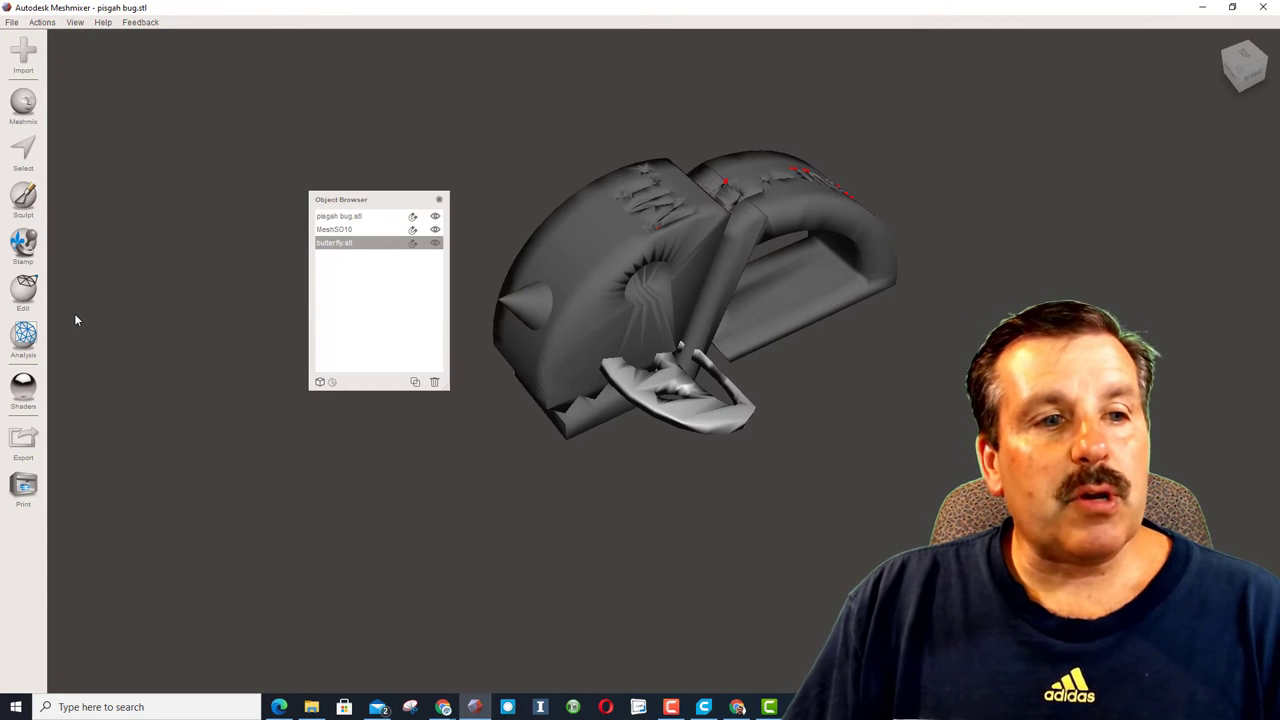
Start transforming the butterfly wing and rotate it to -90° about Y so it lies lengthwise beside the bug.
{"action": "left_click", "coordinate": [40, 295]}
{"action": "left_click", "coordinate": [96, 86]}
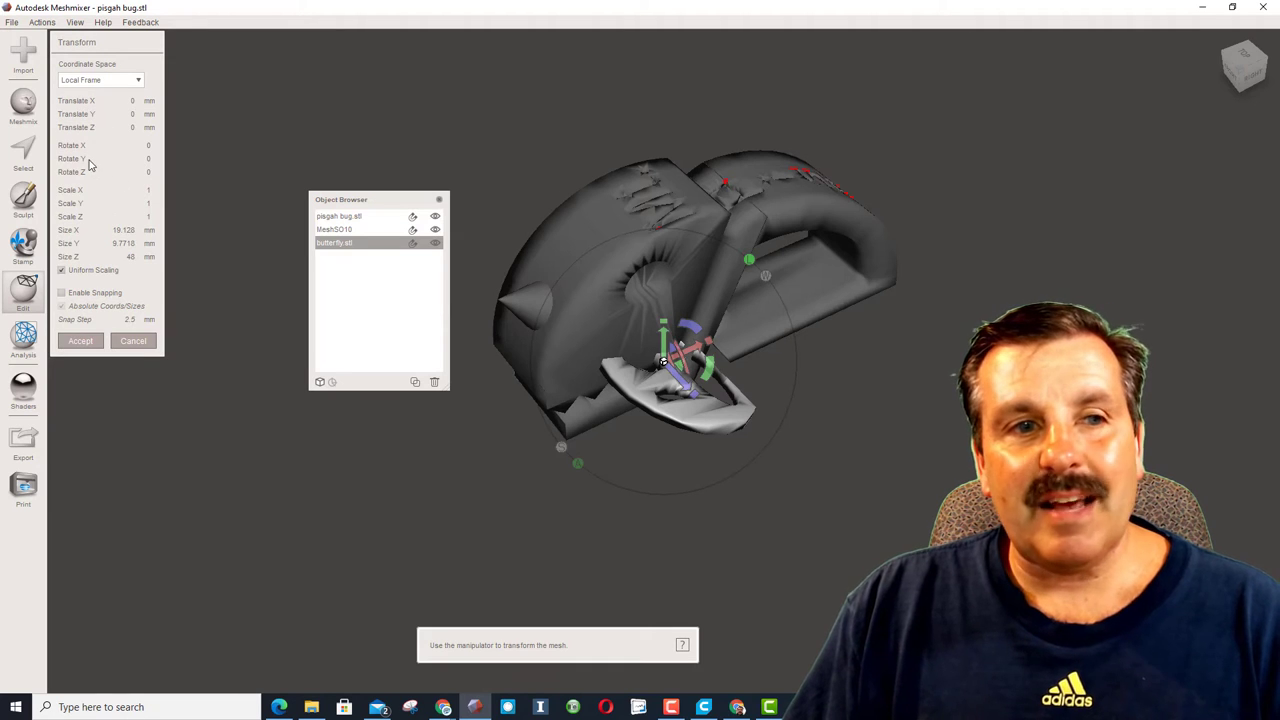
{"action": "left_click_drag", "start_coordinate": [706, 368], "coordinate": [662, 442]}
{"action": "right_click_drag", "start_coordinate": [528, 441], "coordinate": [714, 444]}
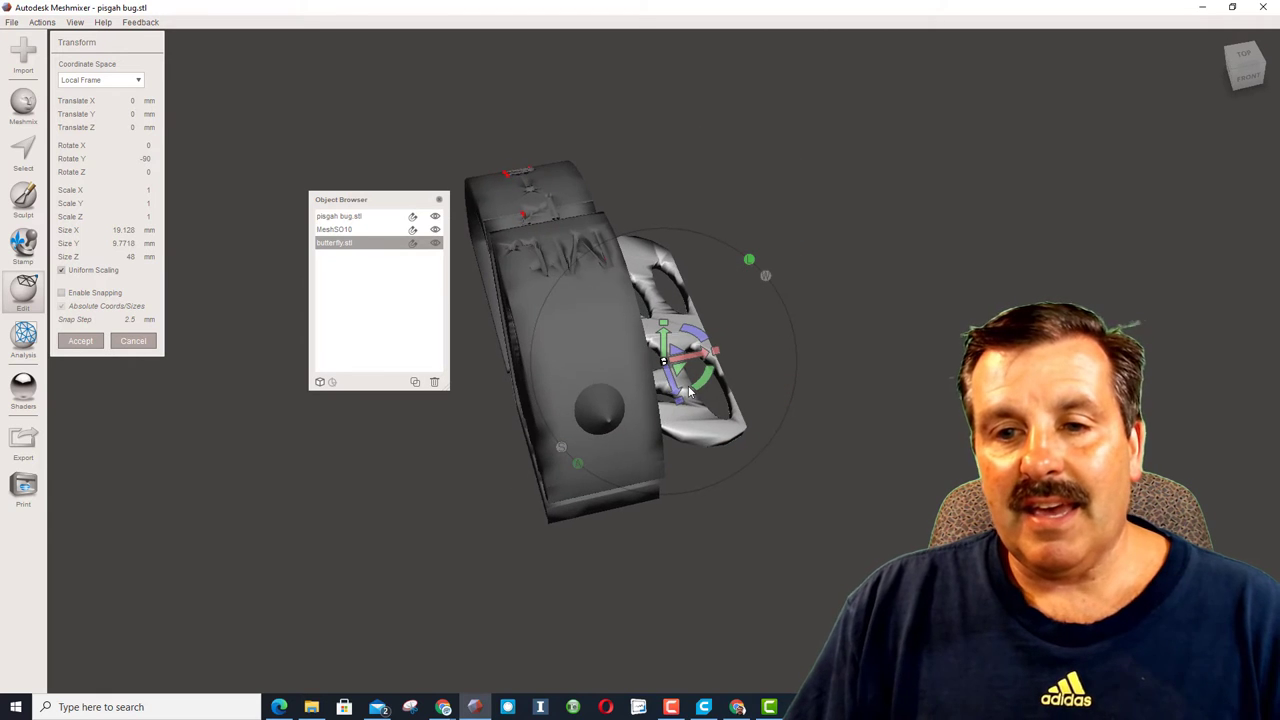
Move the wing to the opposite side of the bug and raise it, to about Translate Z -31.6 mm and Translate Y 20.9 mm.
{"action": "right_click_drag", "start_coordinate": [688, 392], "coordinate": [702, 378]}
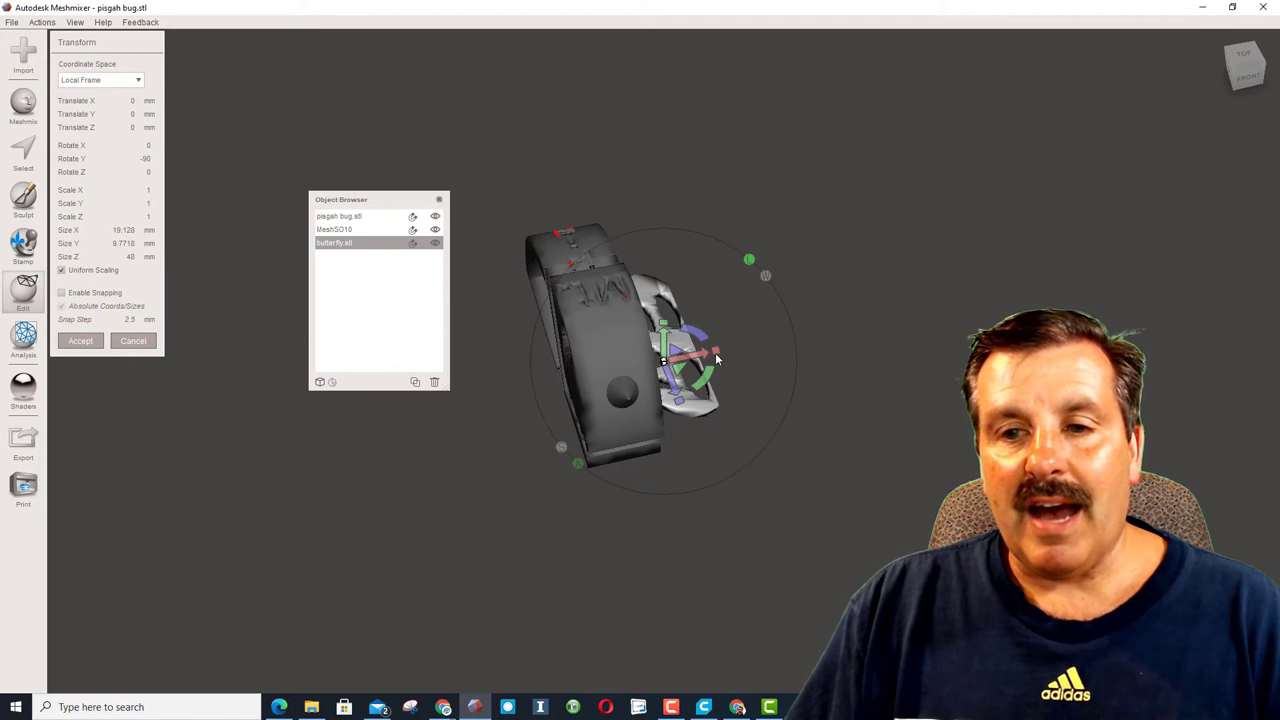
{"action": "left_click_drag", "start_coordinate": [687, 361], "coordinate": [564, 380]}
{"action": "right_click_drag", "start_coordinate": [570, 388], "coordinate": [583, 358]}
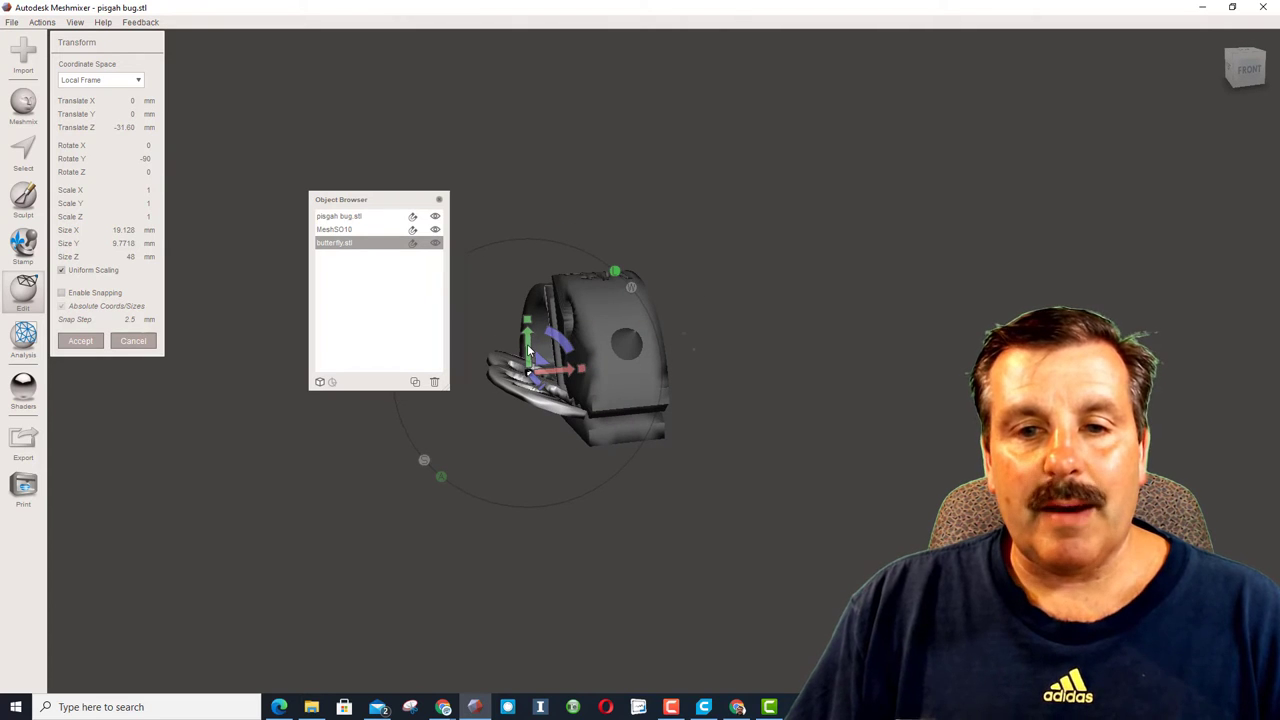
{"action": "left_click_drag", "start_coordinate": [529, 350], "coordinate": [519, 268]}
Slide the wing back to about Translate X 13 mm and tilt its rear end down to Rotate X -90, Y -77.02, Z -90.
{"action": "right_click_drag", "start_coordinate": [530, 355], "coordinate": [755, 430]}
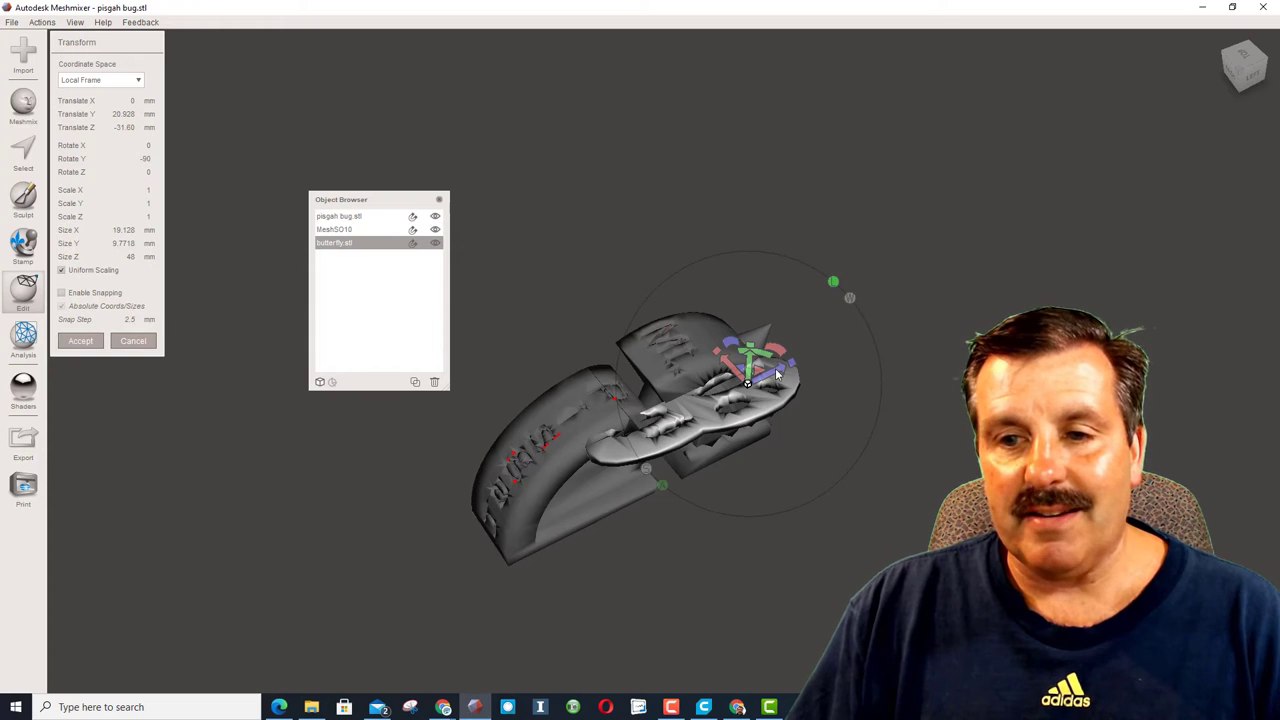
{"action": "left_click_drag", "start_coordinate": [779, 375], "coordinate": [664, 466]}
{"action": "right_click_drag", "start_coordinate": [664, 466], "coordinate": [649, 318]}
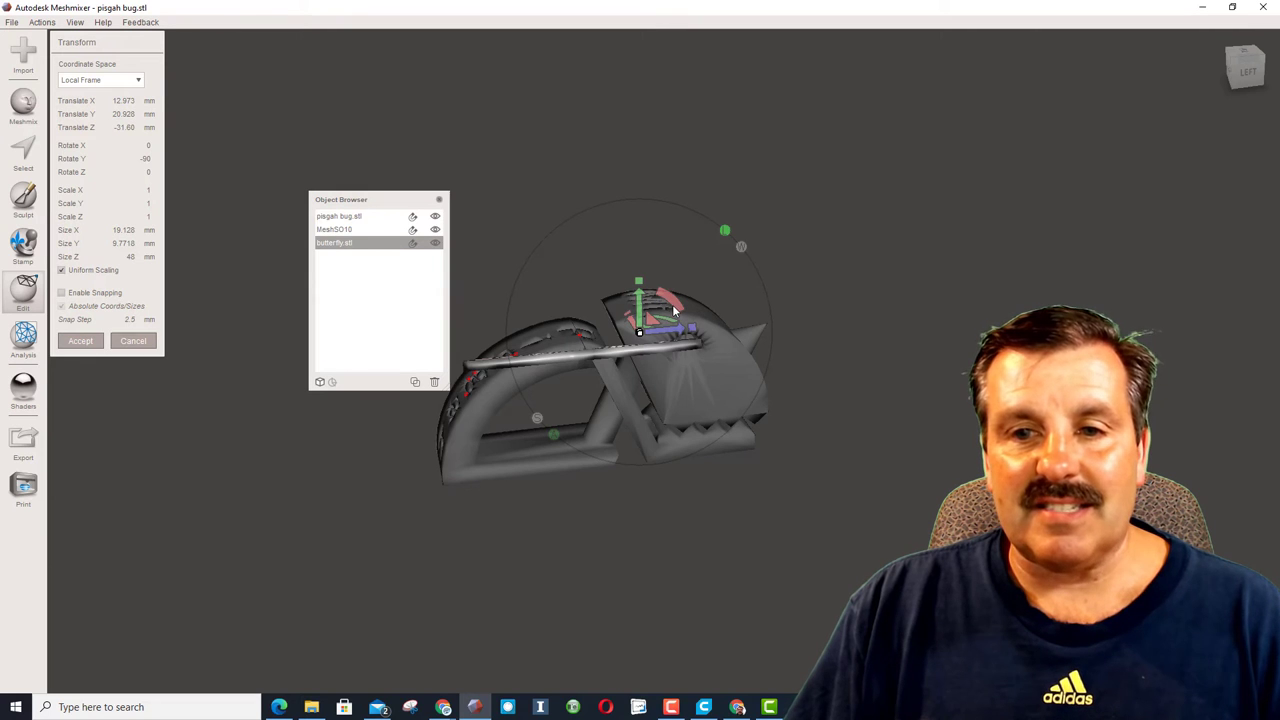
{"action": "left_click_drag", "start_coordinate": [672, 304], "coordinate": [643, 390]}
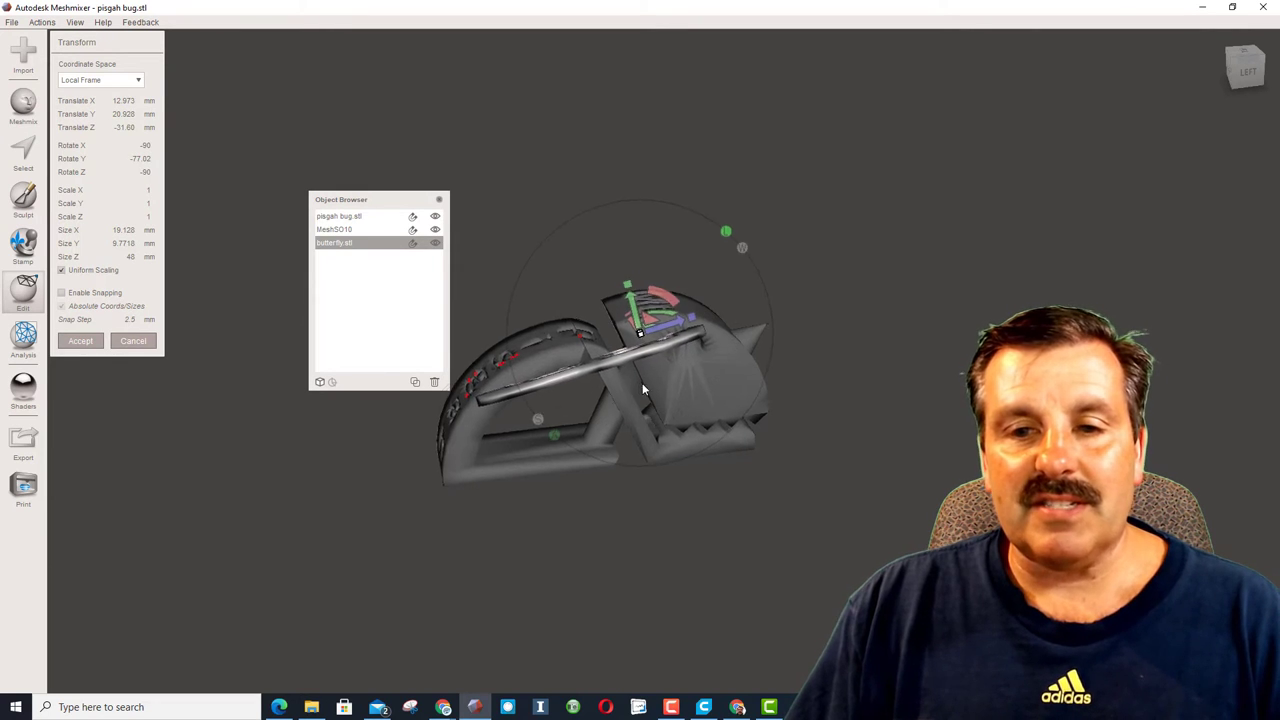
Nudge the wing sideways toward the bug's body to about Translate Z -30.2 mm.
{"action": "right_click_drag", "start_coordinate": [643, 390], "coordinate": [741, 327]}
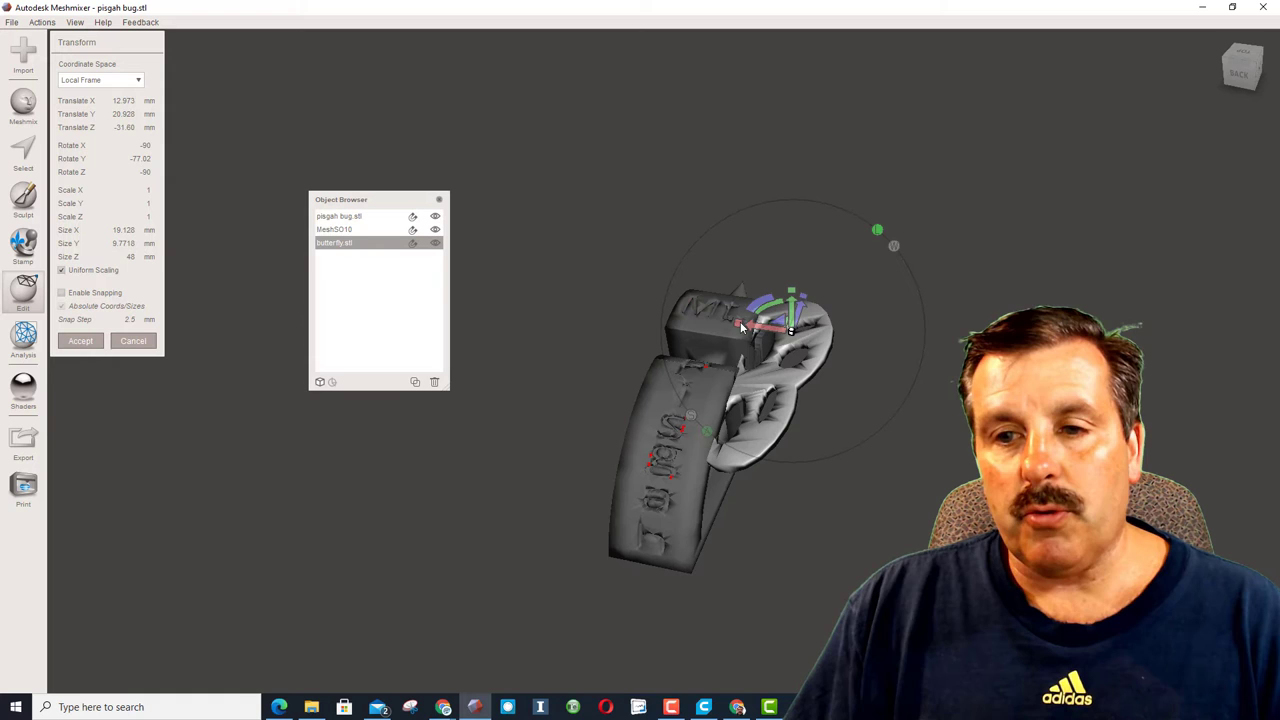
{"action": "left_click_drag", "start_coordinate": [750, 330], "coordinate": [750, 336]}
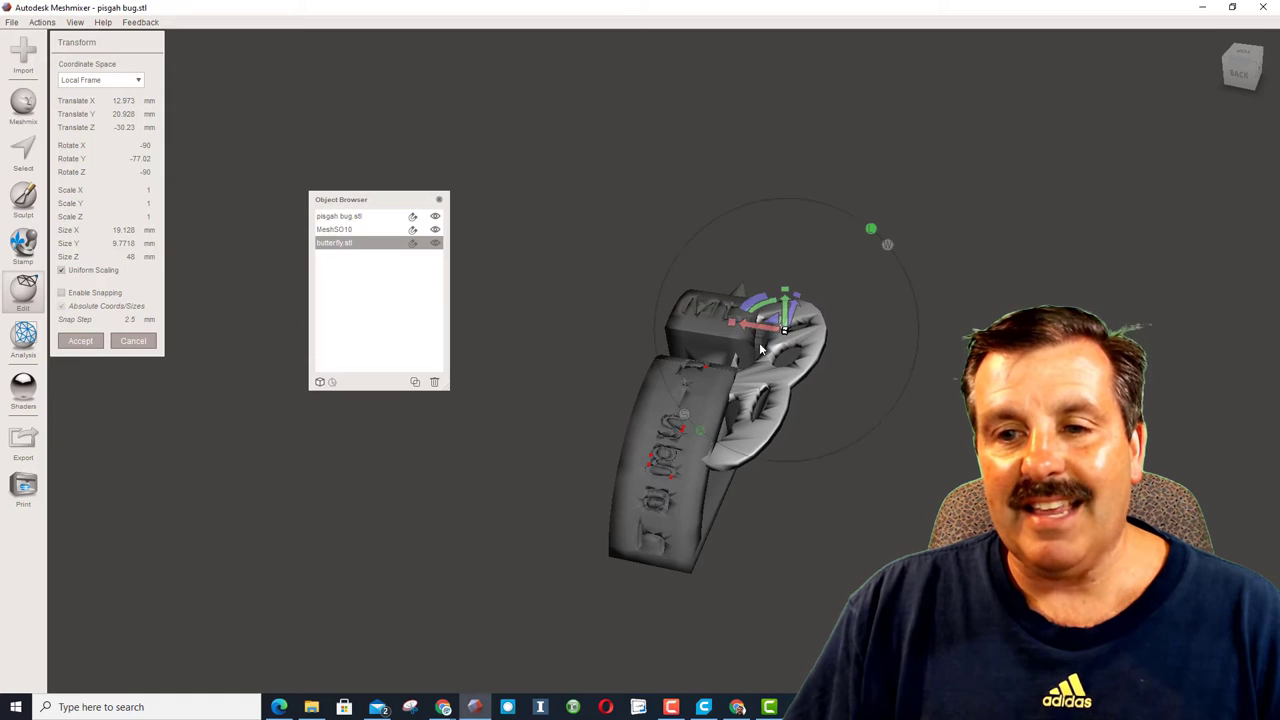
{"action": "right_click_drag", "start_coordinate": [772, 375], "coordinate": [728, 358]}
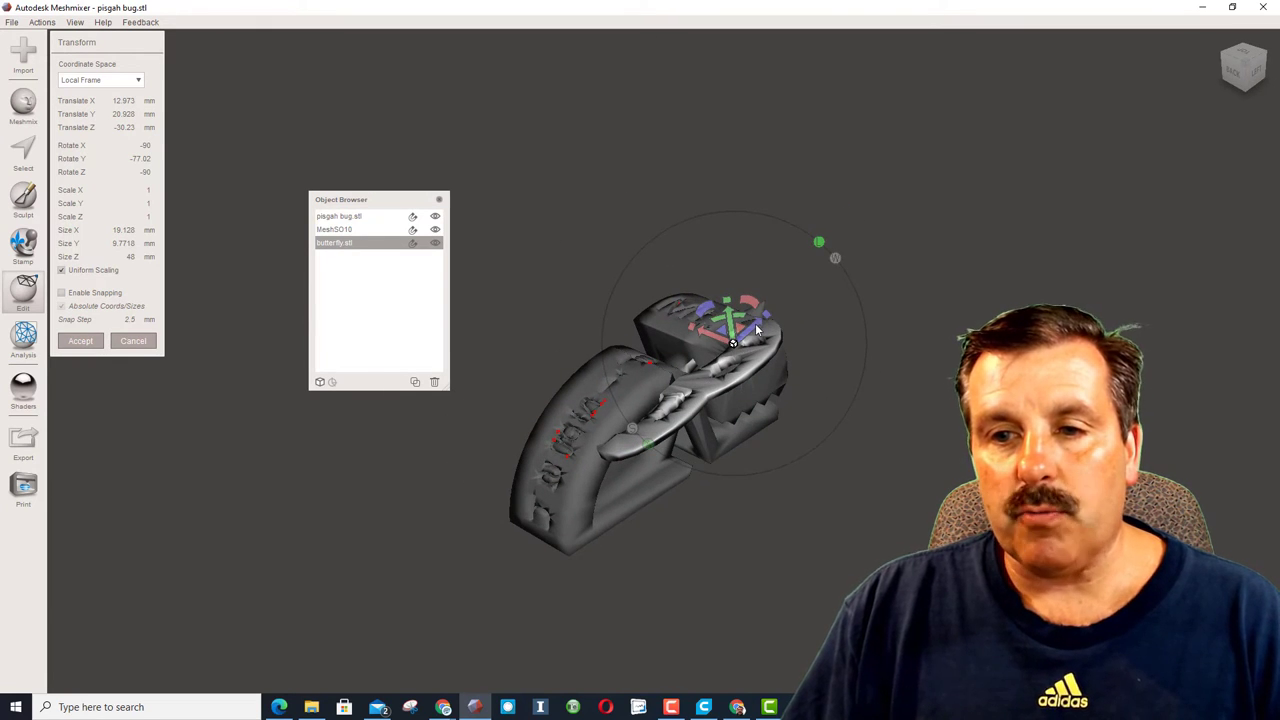
Slide the wing back along the rear arch to about X 31.9, Y 16.6 mm, and move the Object Browser clear of the model.
{"action": "left_click_drag", "start_coordinate": [757, 321], "coordinate": [700, 379]}
{"action": "right_click_drag", "start_coordinate": [640, 420], "coordinate": [600, 384]}
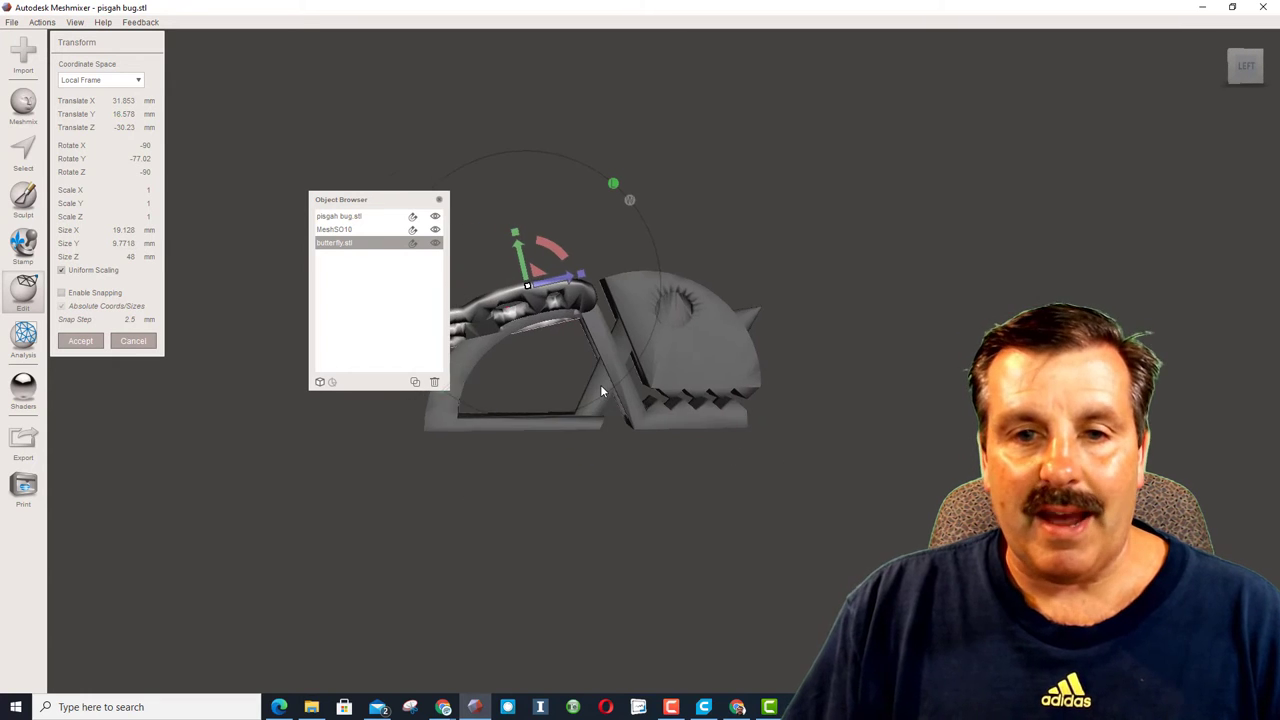
{"action": "scroll", "coordinate": [600, 384], "scroll_direction": "down", "scroll_amount": 2}
{"action": "left_click_drag", "start_coordinate": [399, 200], "coordinate": [229, 96]}
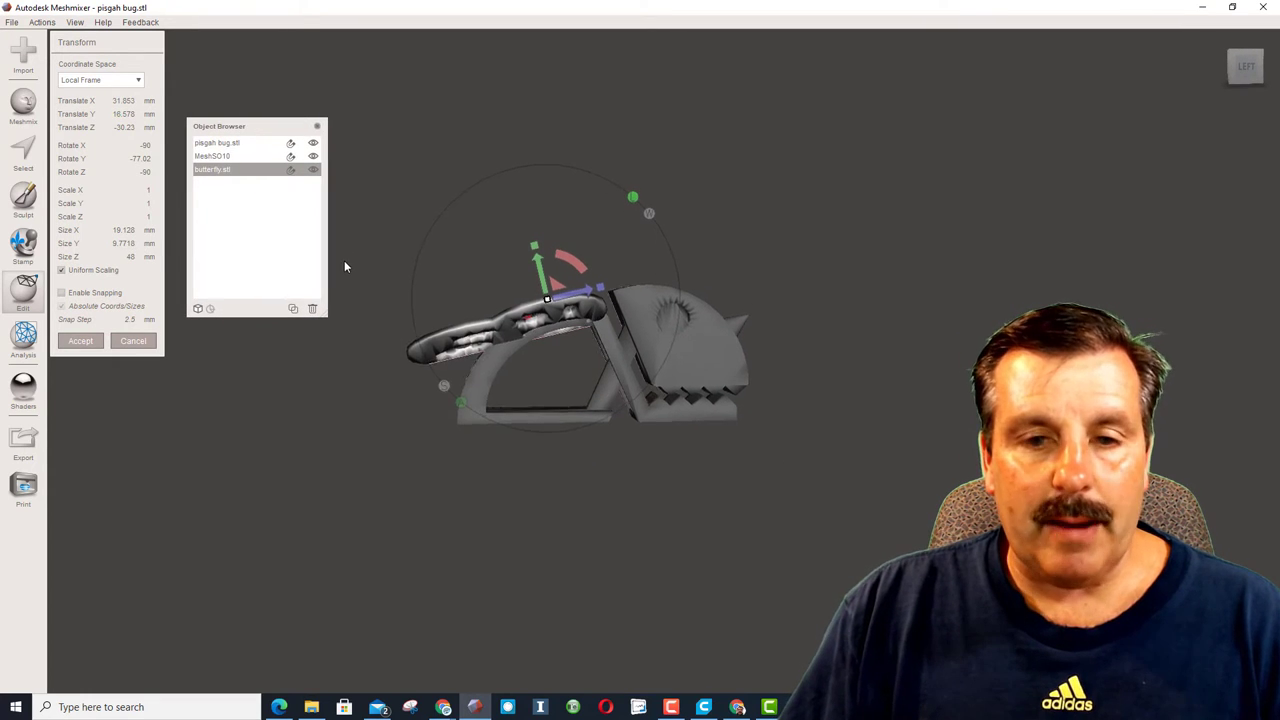
Tilt the wing to Rotate Y -57.56 so it follows the slope of the bug's rear arch.
{"action": "right_click_drag", "start_coordinate": [346, 262], "coordinate": [390, 295]}
{"action": "left_click_drag", "start_coordinate": [569, 298], "coordinate": [570, 300]}
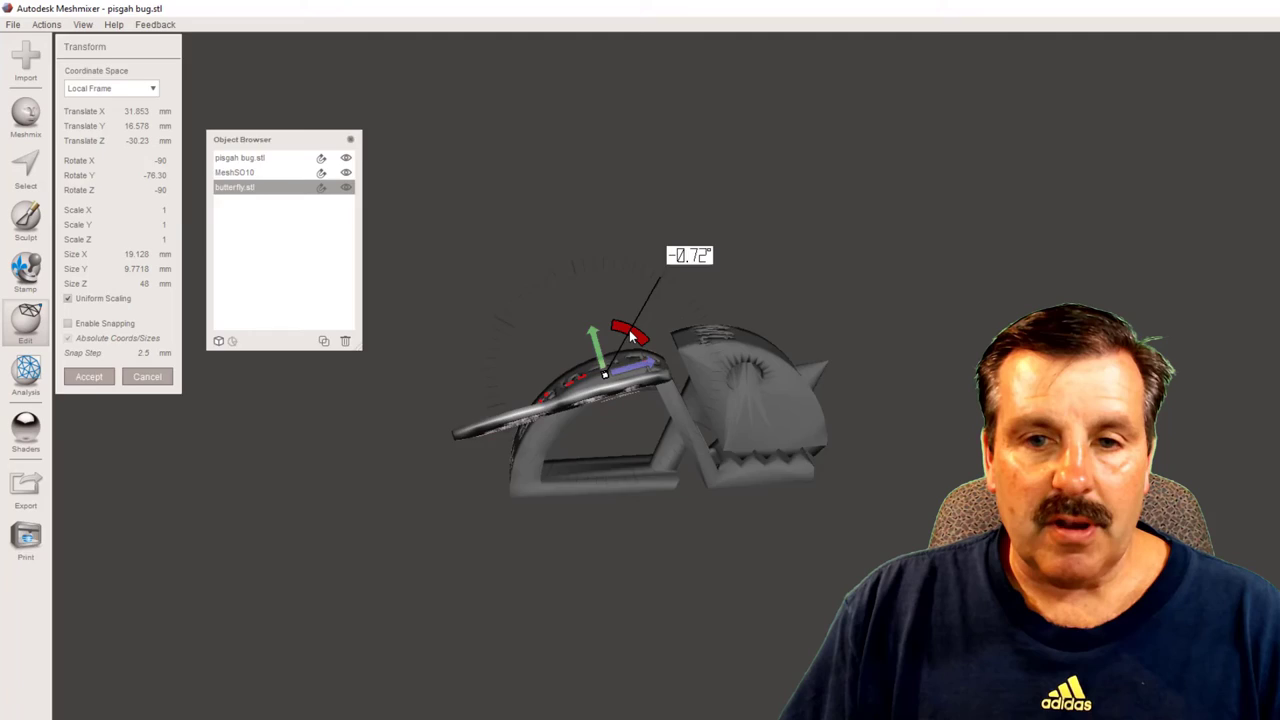
{"action": "mouse_move", "coordinate": [630, 332]}
{"action": "left_mouse_down"}
{"action": "mouse_move", "coordinate": [601, 318]}
{"action": "mouse_move", "coordinate": [616, 321]}
{"action": "left_mouse_up"}
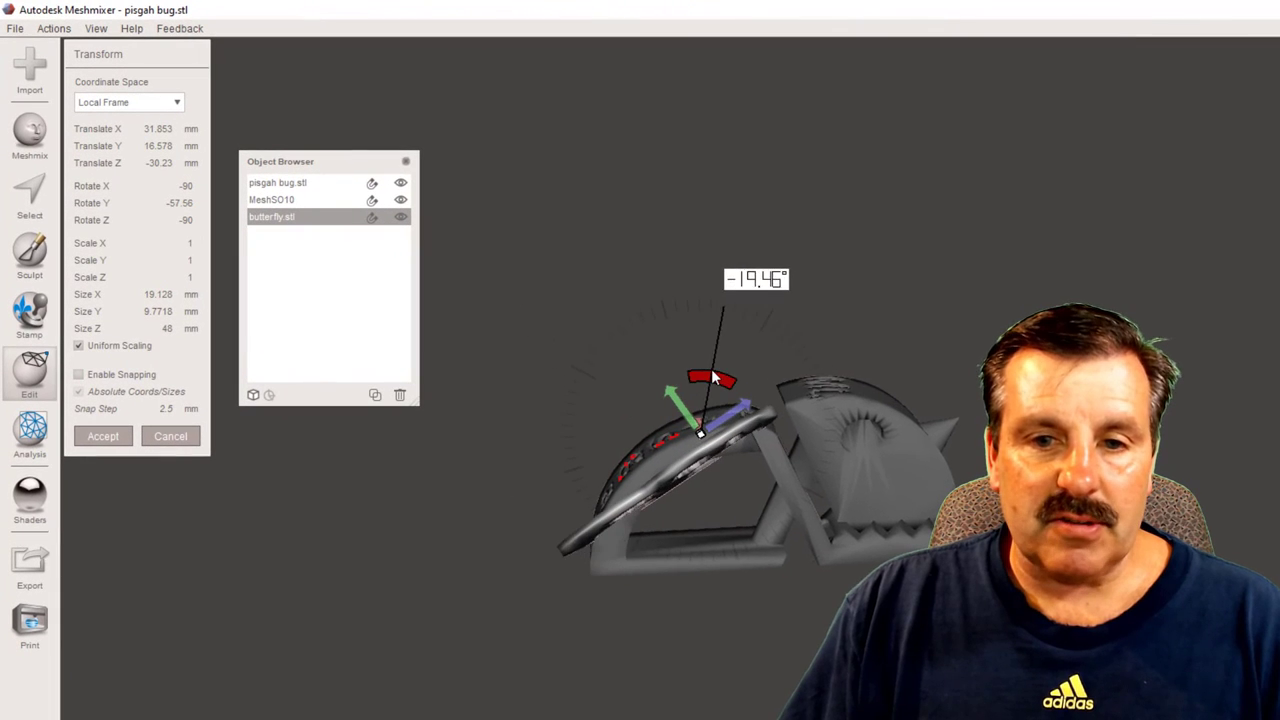
Scale the wing down to about X 0.83, Y 0.79, Z 0.74 and slide it to about Translate X 36.6, Y 13.6 mm.
{"action": "right_click_drag", "start_coordinate": [565, 387], "coordinate": [692, 409]}
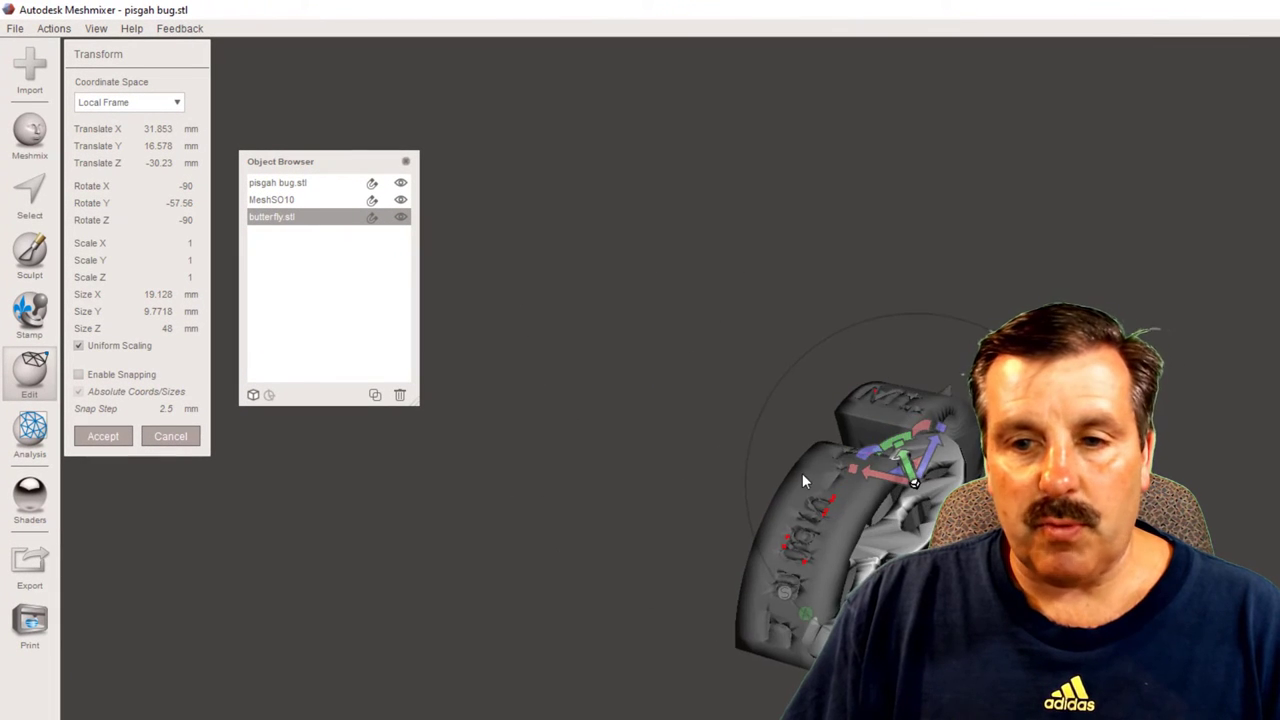
{"action": "right_click_drag", "start_coordinate": [802, 473], "coordinate": [746, 456]}
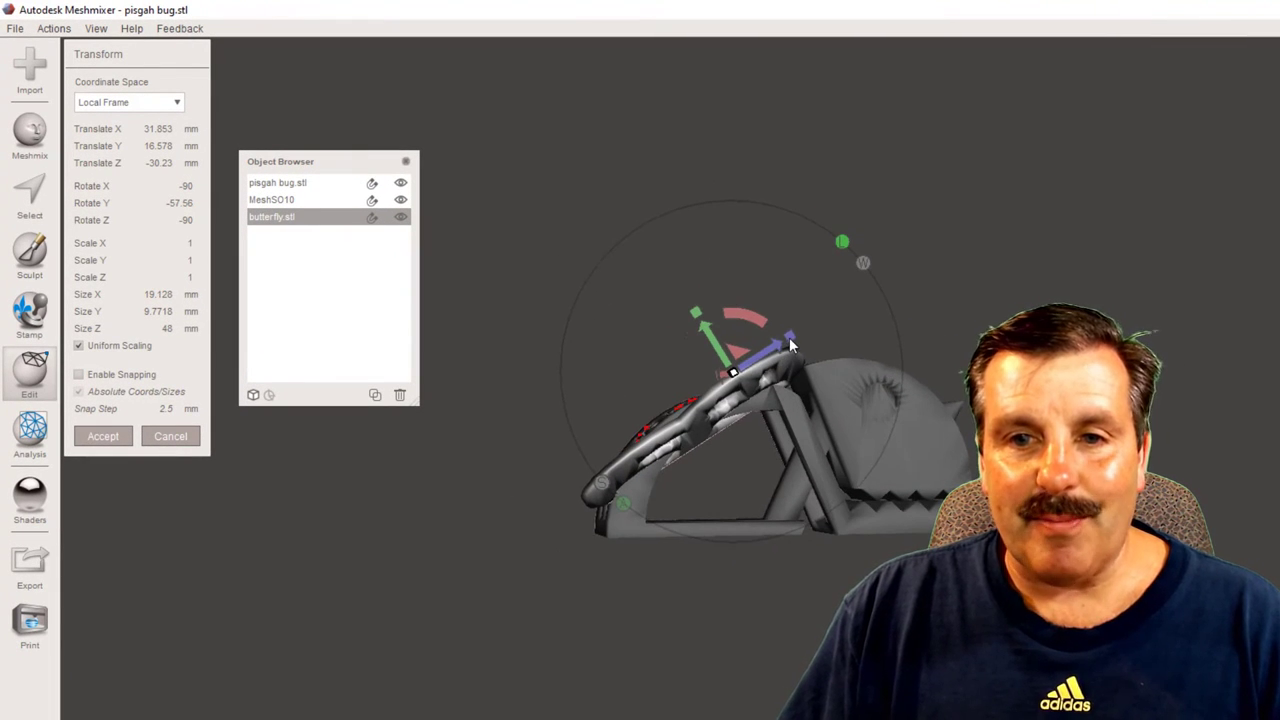
{"action": "left_click_drag", "start_coordinate": [790, 345], "coordinate": [762, 367]}
{"action": "left_click_drag", "start_coordinate": [695, 314], "coordinate": [706, 343]}
{"action": "right_click_drag", "start_coordinate": [629, 398], "coordinate": [776, 473]}
{"action": "right_click_drag", "start_coordinate": [473, 481], "coordinate": [579, 481]}
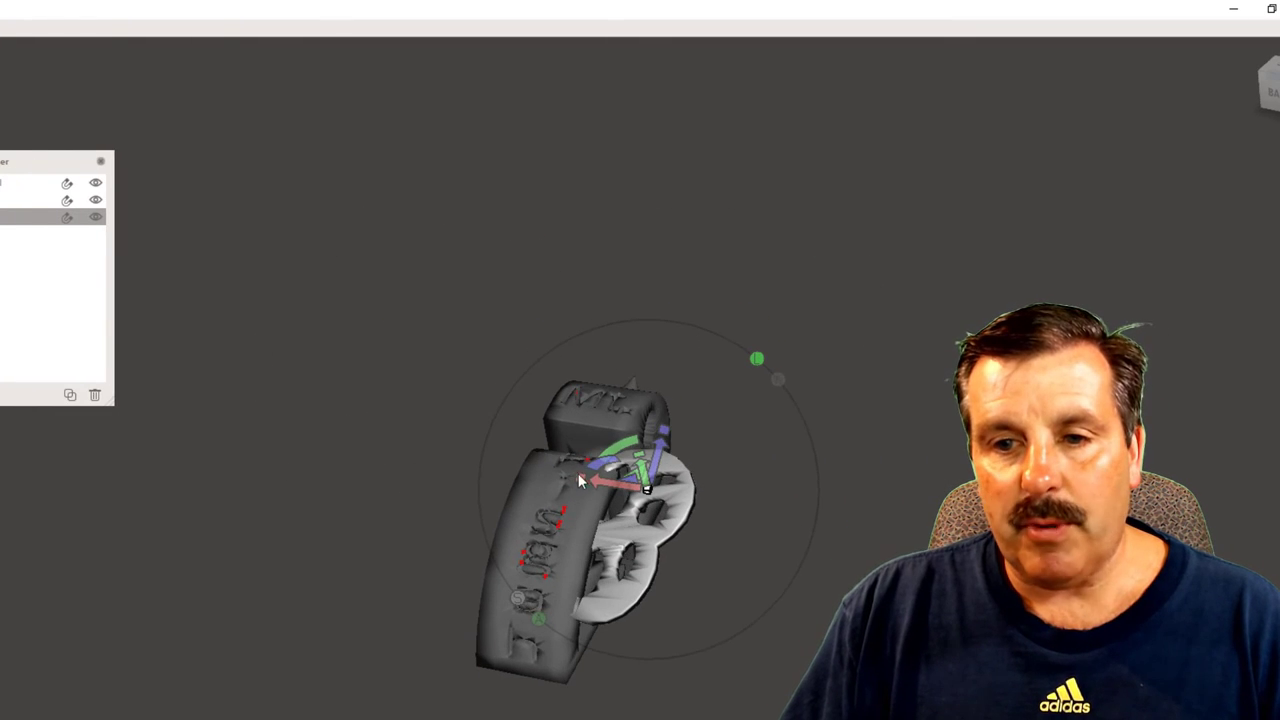
{"action": "left_click_drag", "start_coordinate": [578, 481], "coordinate": [599, 485]}
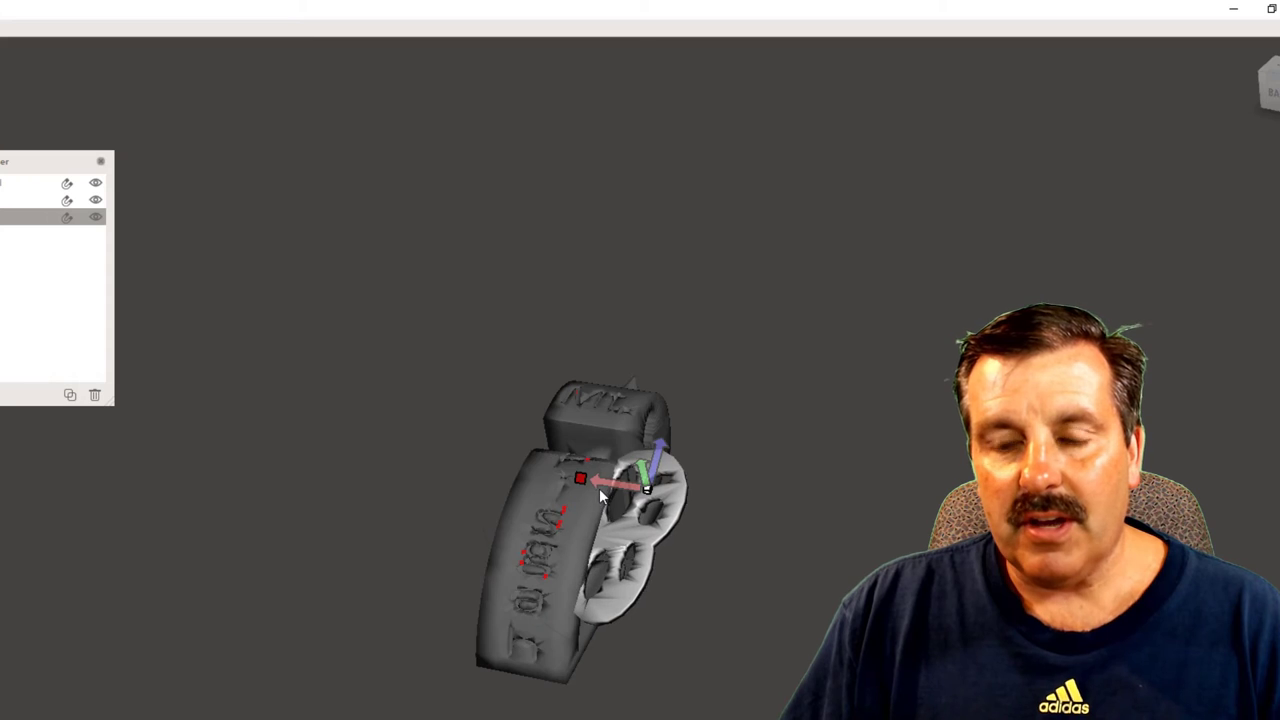
{"action": "right_click_drag", "start_coordinate": [655, 571], "coordinate": [667, 437]}
{"action": "left_click_drag", "start_coordinate": [675, 434], "coordinate": [669, 462]}
Duplicate the fitted butterfly.stl wing.
{"action": "right_click_drag", "start_coordinate": [611, 525], "coordinate": [517, 461]}
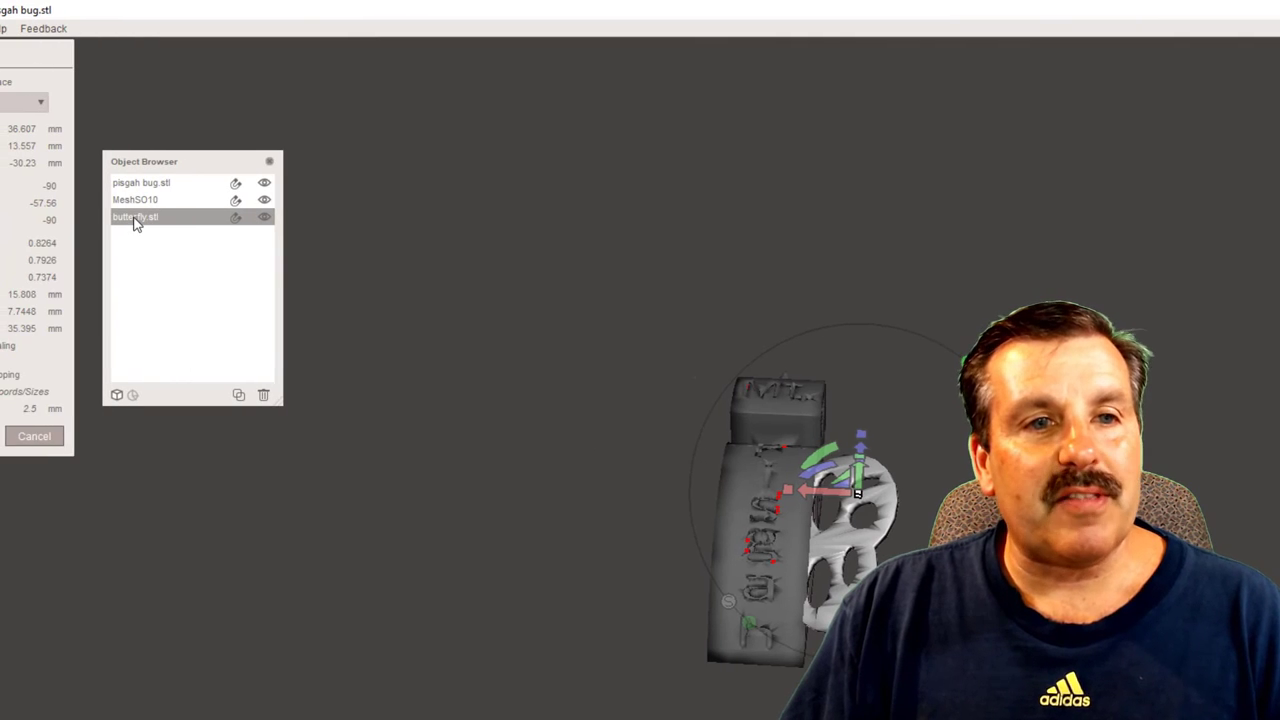
{"action": "left_click", "coordinate": [131, 219]}
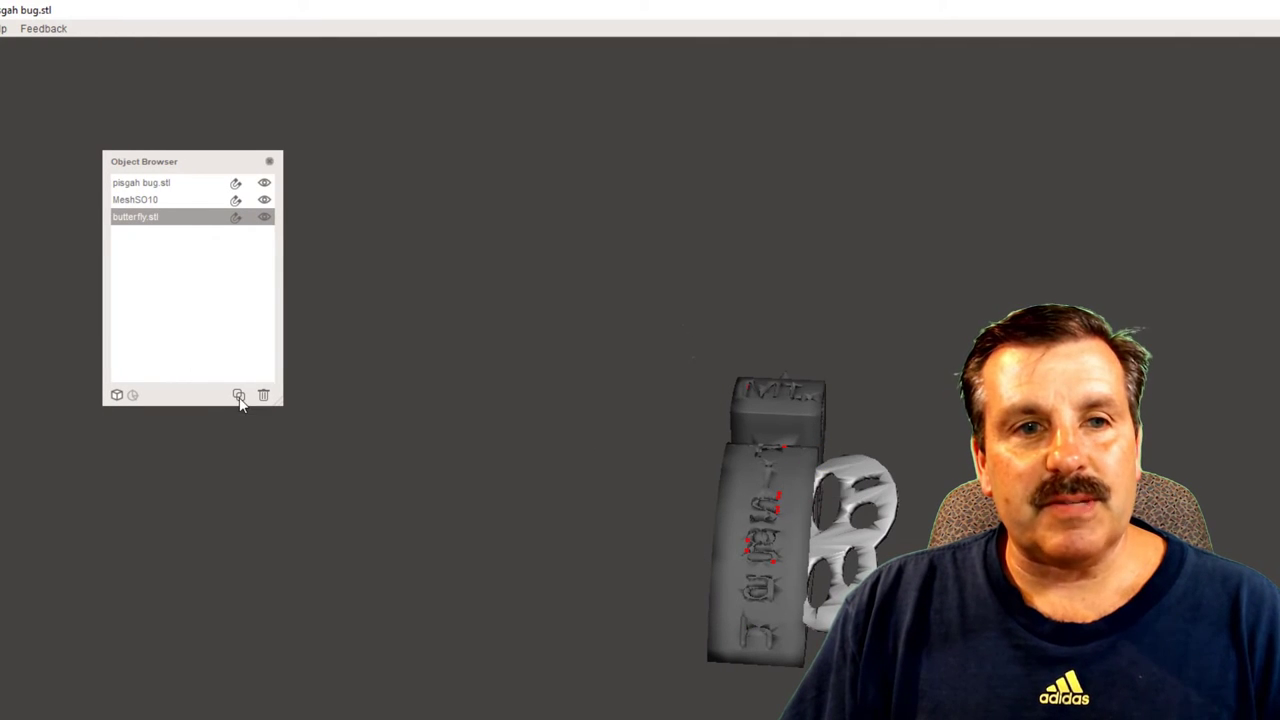
{"action": "left_click", "coordinate": [238, 395]}
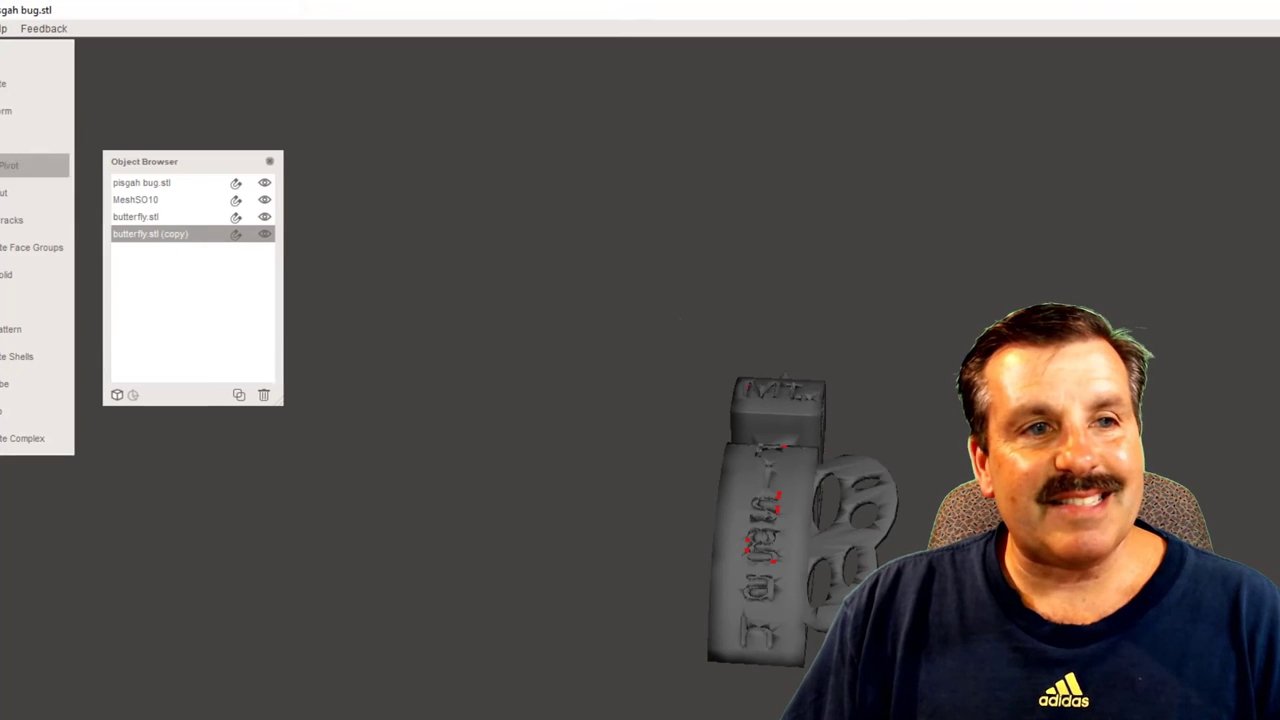
Move the wing copy across to the bug's other side, about Translate Z 33.3 mm, and rotate it to mirror the original wing.
{"action": "left_click", "coordinate": [5, 110]}
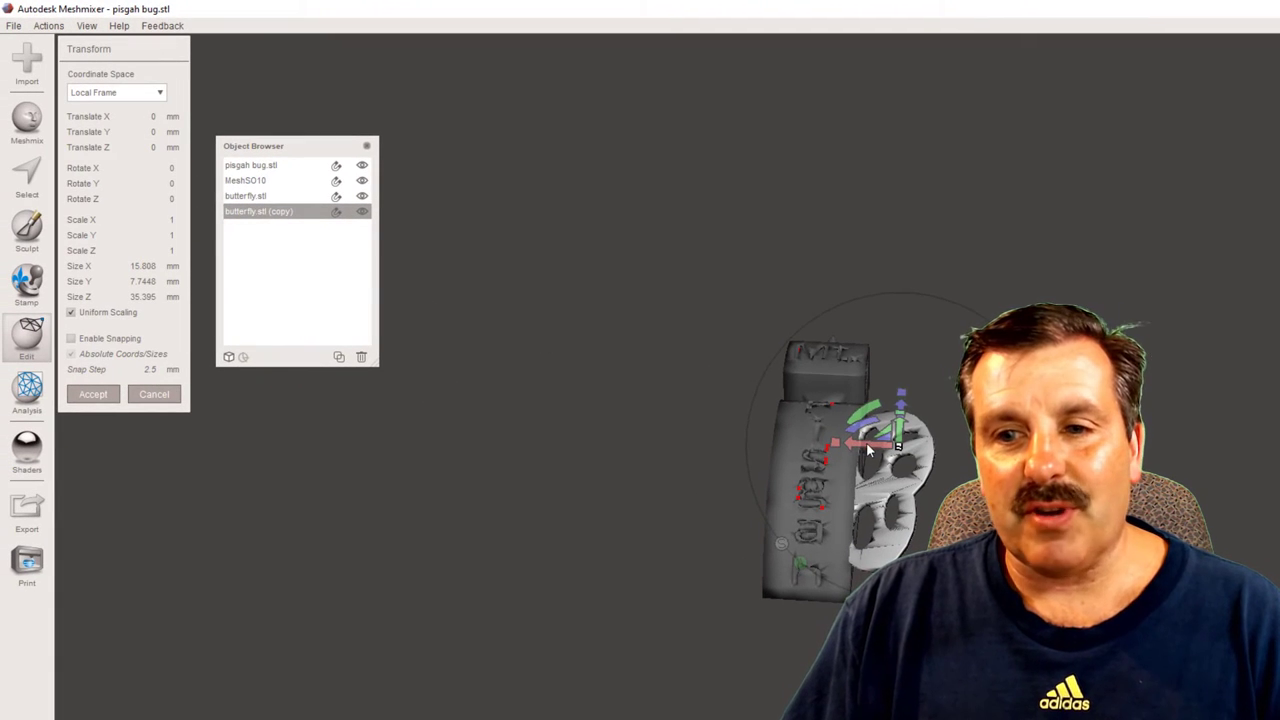
{"action": "left_click_drag", "start_coordinate": [868, 450], "coordinate": [748, 420]}
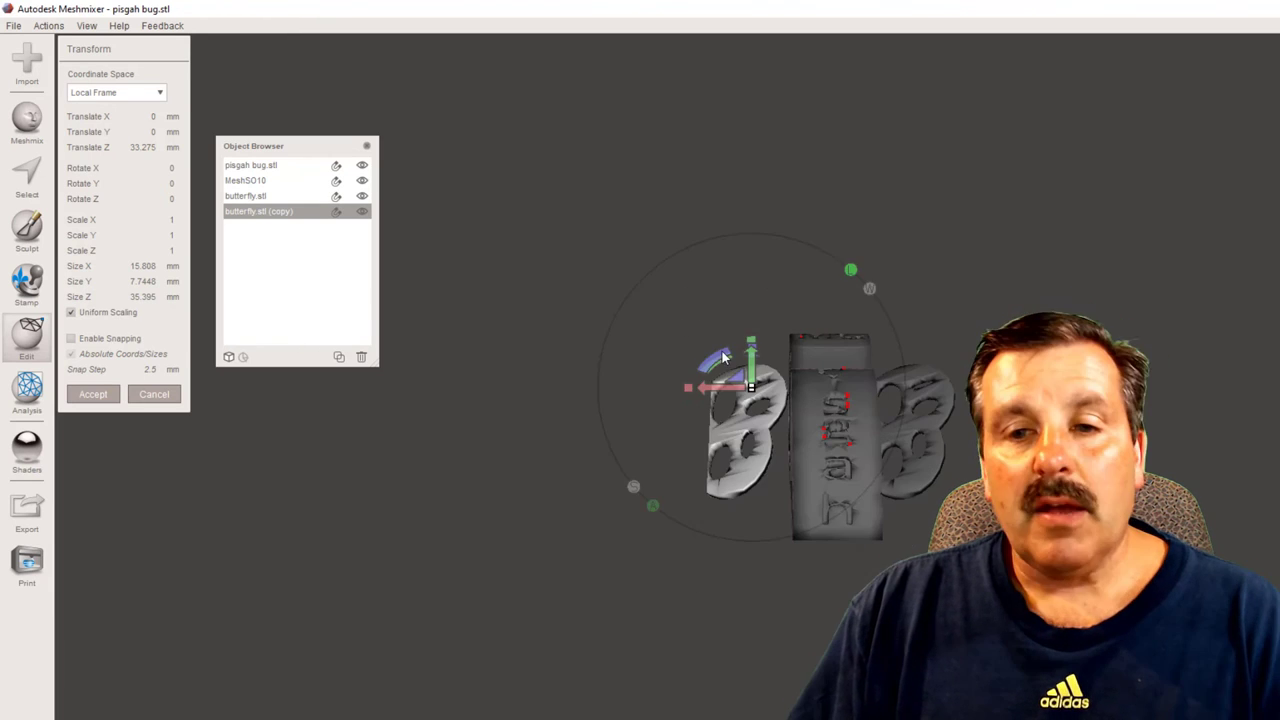
{"action": "left_click_drag", "start_coordinate": [722, 355], "coordinate": [719, 447]}
{"action": "right_click_drag", "start_coordinate": [711, 458], "coordinate": [708, 384]}
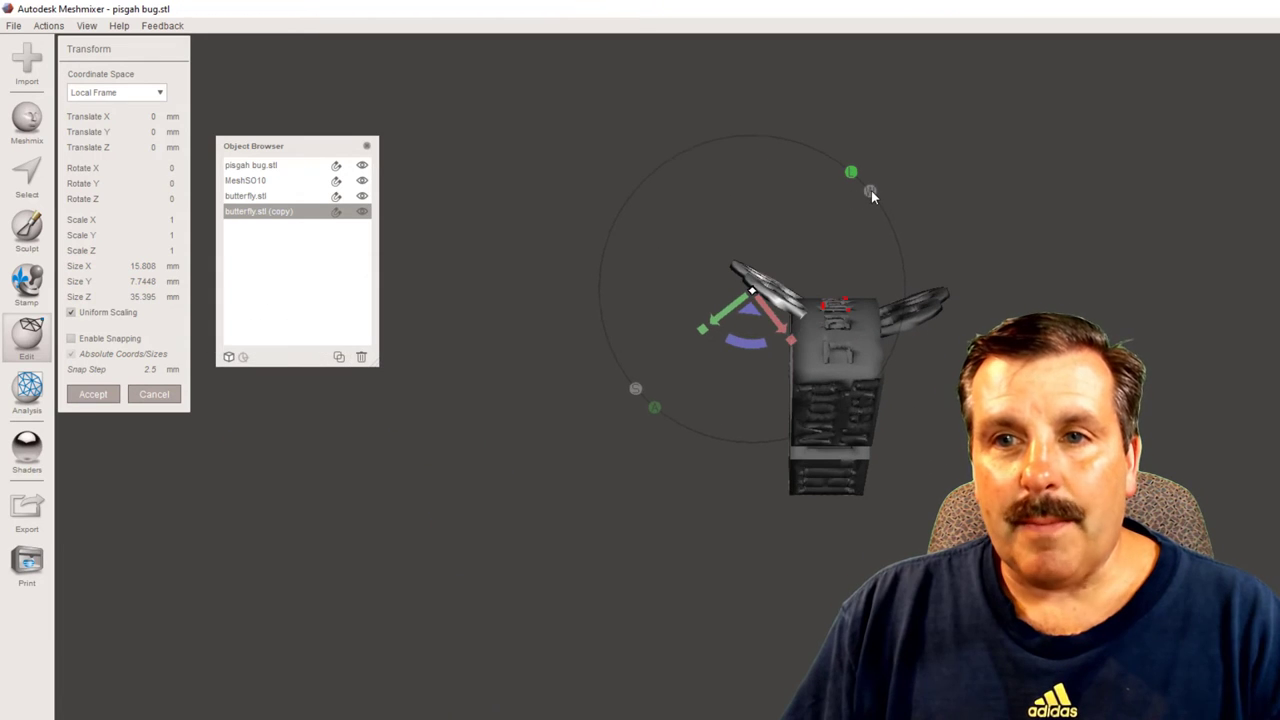
In World Frame, place the wing copy at about Translate X -1.3, Y -1.9 mm and stretch it to about Scale Y 1.16.
{"action": "left_click", "coordinate": [871, 190]}
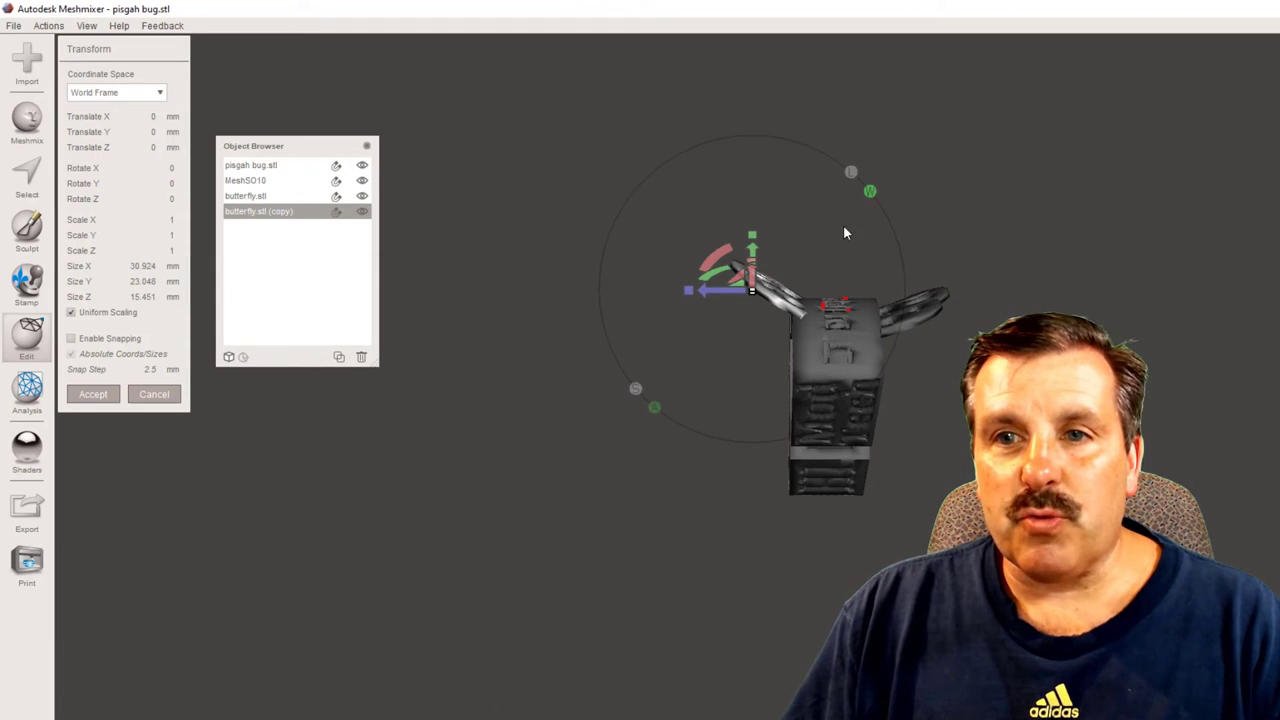
{"action": "left_click_drag", "start_coordinate": [755, 240], "coordinate": [757, 267]}
{"action": "right_click_drag", "start_coordinate": [762, 300], "coordinate": [752, 428]}
{"action": "left_click_drag", "start_coordinate": [745, 418], "coordinate": [746, 412]}
{"action": "right_click_drag", "start_coordinate": [704, 426], "coordinate": [718, 383]}
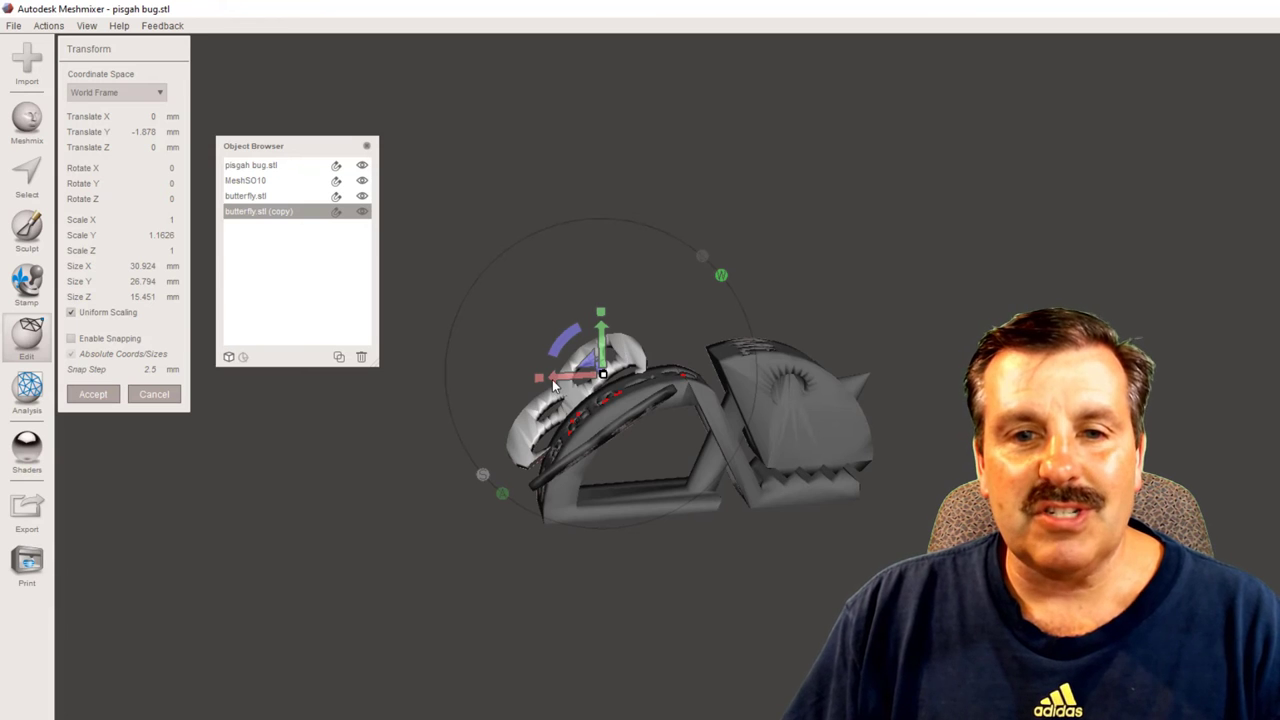
{"action": "left_click_drag", "start_coordinate": [552, 379], "coordinate": [560, 385]}
{"action": "right_click_drag", "start_coordinate": [557, 389], "coordinate": [612, 388]}
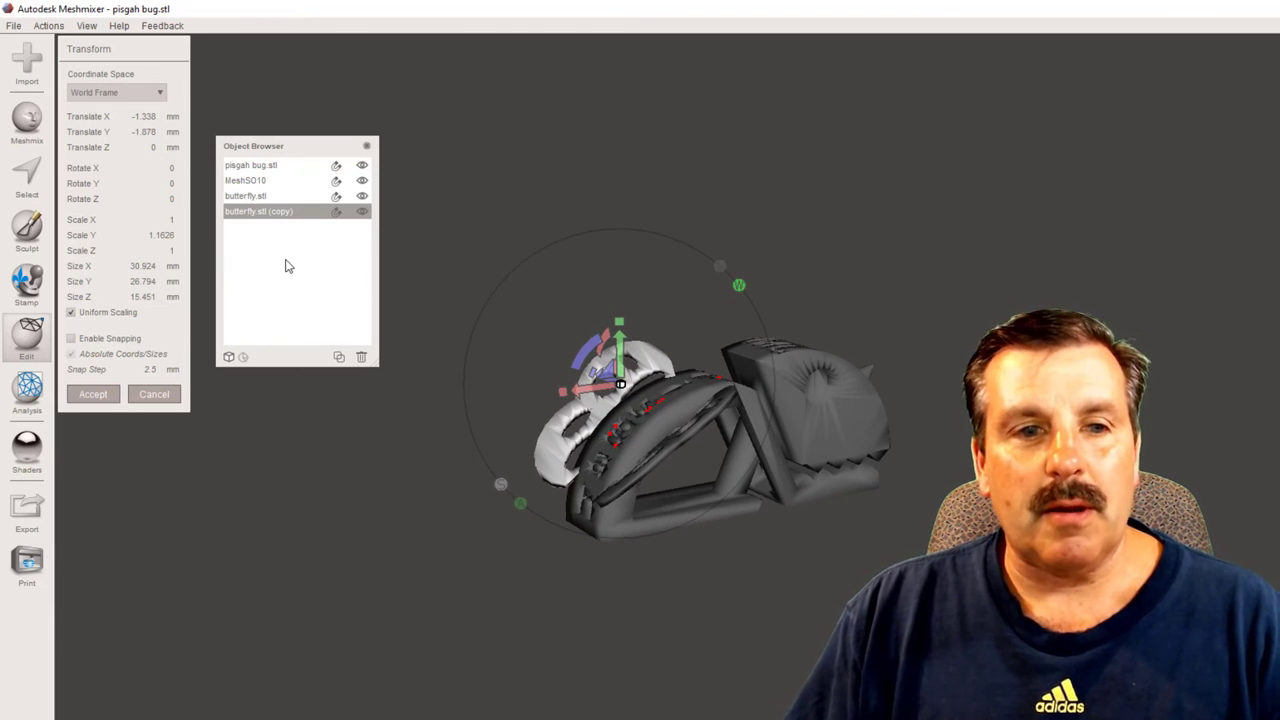
Combine both wings, the MeshSO10 horn and the pisgah bug.stl body into one object.
{"action": "left_click", "coordinate": [254, 195], "text": "shift"}
{"action": "left_click", "coordinate": [254, 180], "text": "shift"}
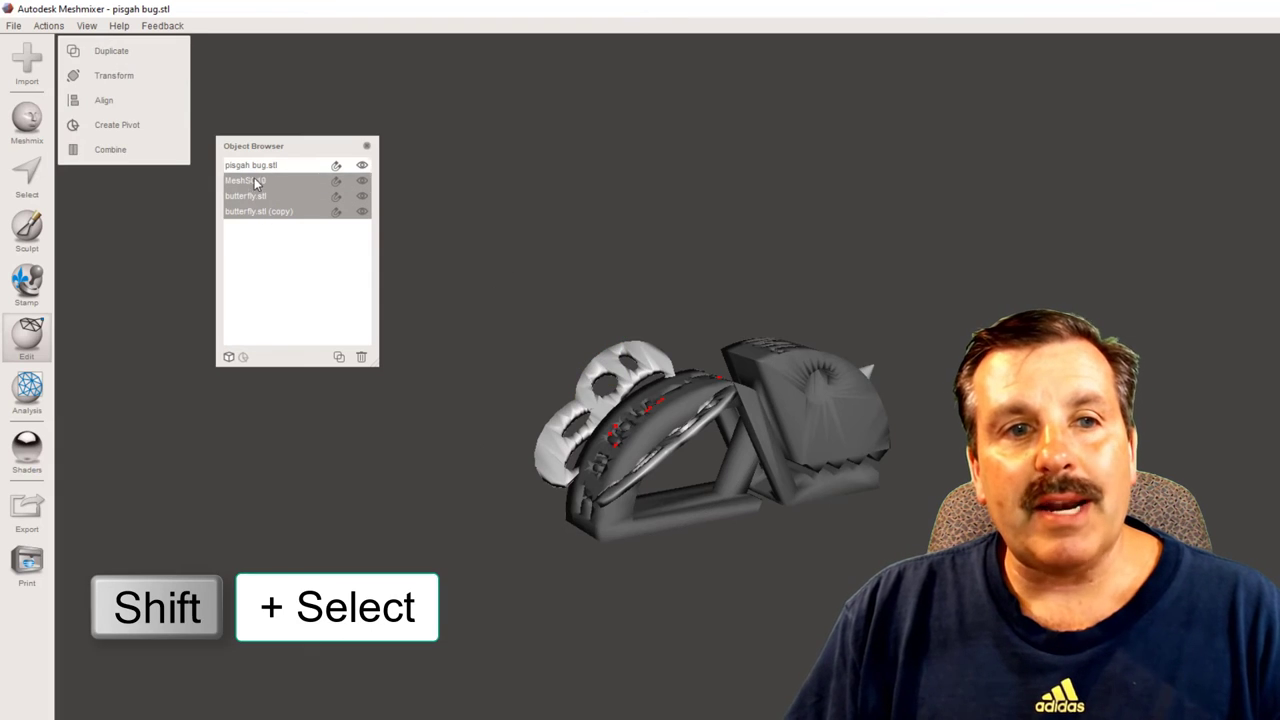
{"action": "left_click", "coordinate": [254, 165], "text": "shift"}
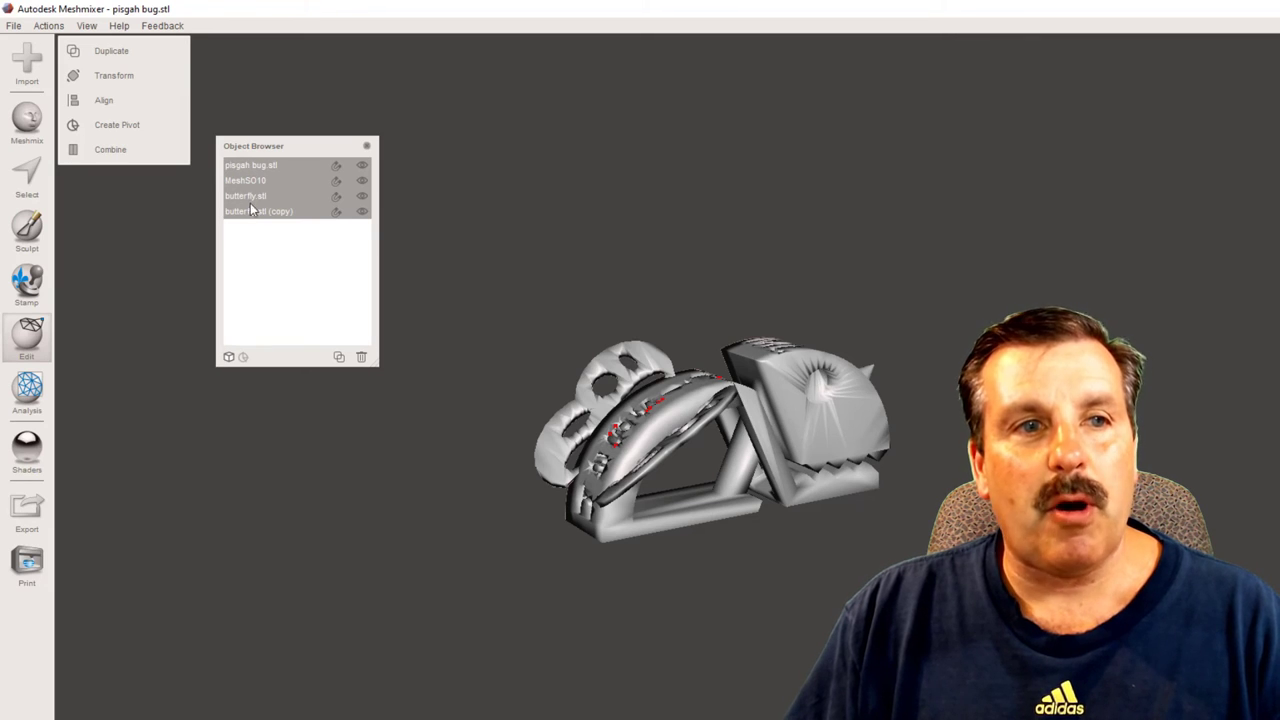
{"action": "left_click", "coordinate": [111, 150]}
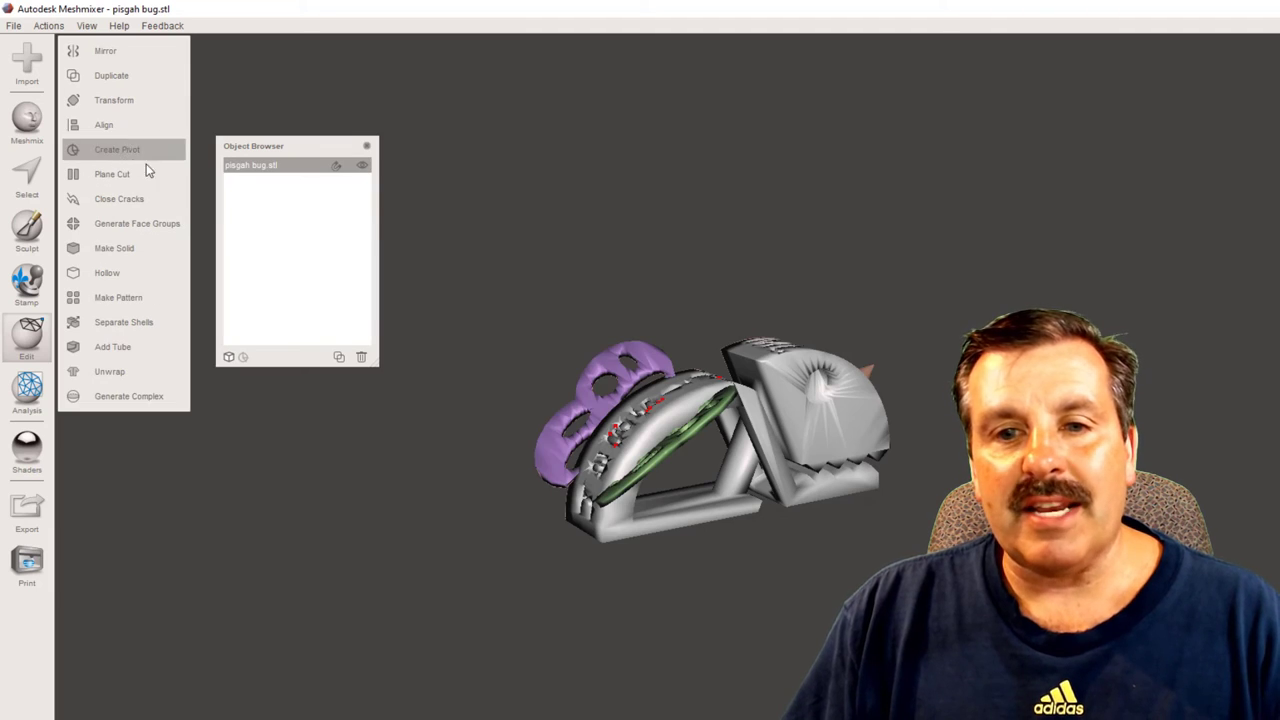
Examine the combined bug's horn and both wings from the front and side.
{"action": "right_click_drag", "start_coordinate": [826, 364], "coordinate": [893, 386]}
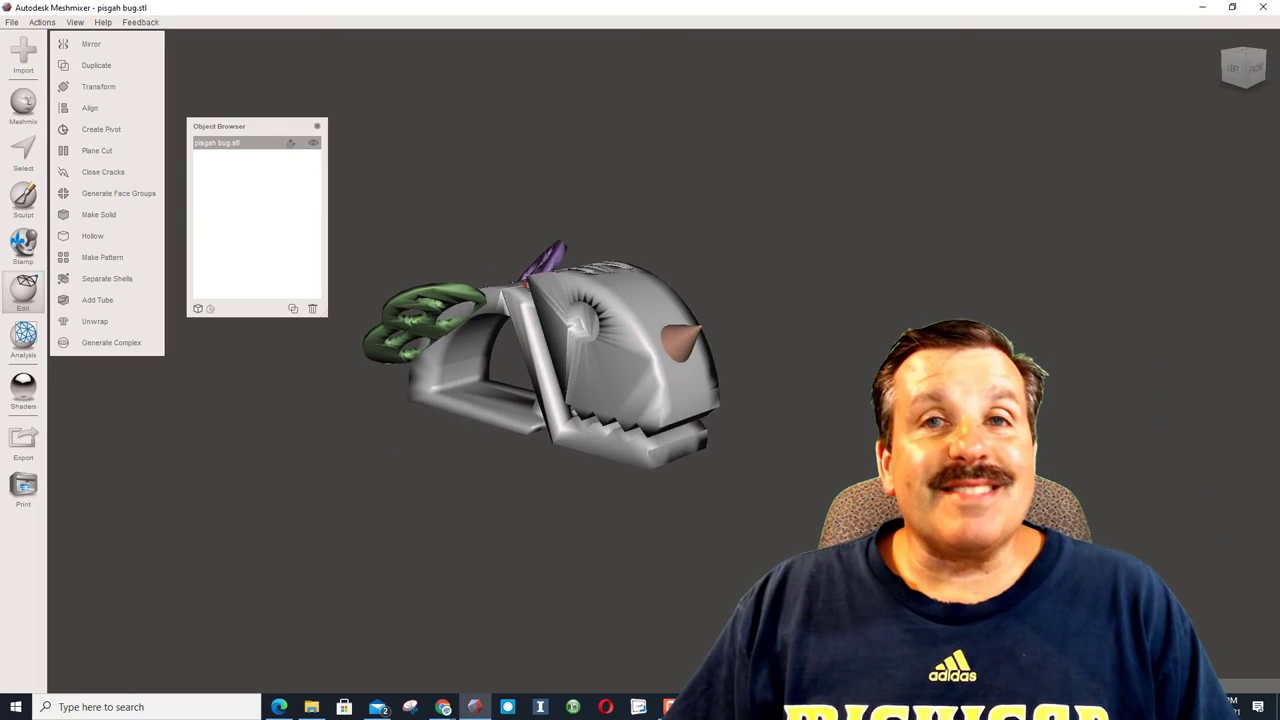
{"action": "right_click_drag", "start_coordinate": [600, 380], "coordinate": [505, 400]}
{"action": "right_click_drag", "start_coordinate": [797, 511], "coordinate": [890, 524]}
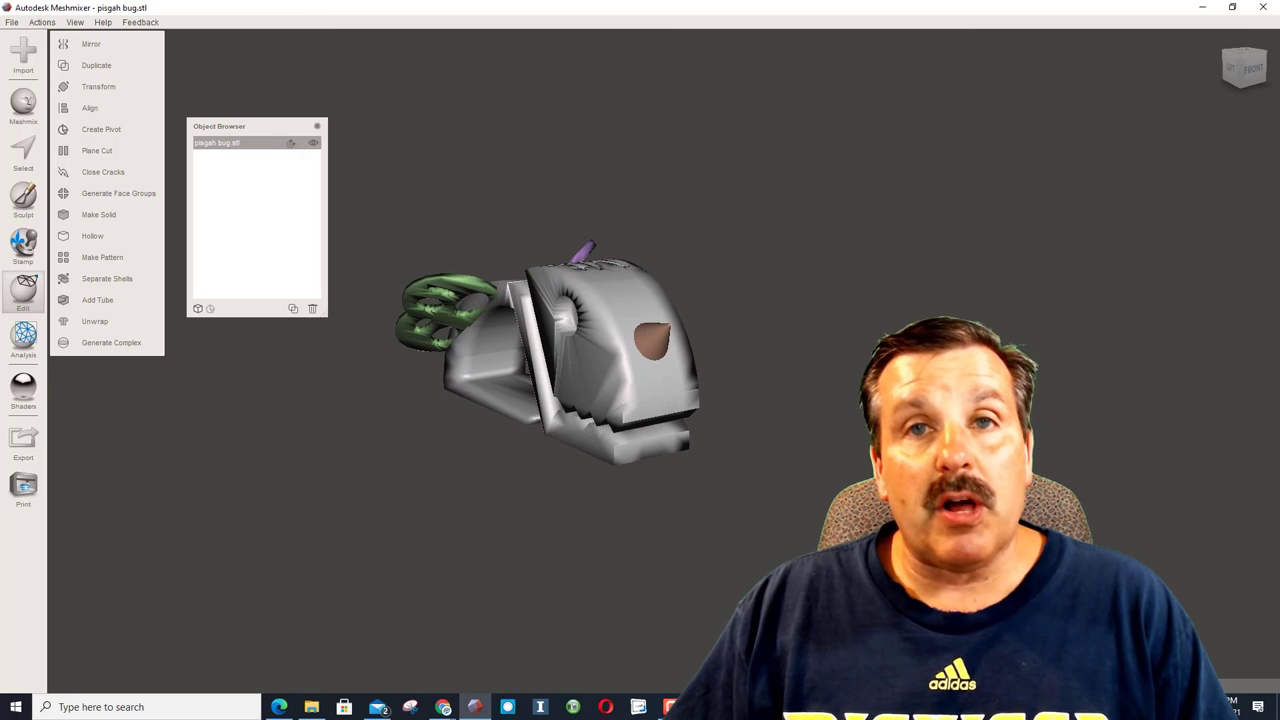
{"action": "right_click_drag", "start_coordinate": [659, 570], "coordinate": [708, 561]}
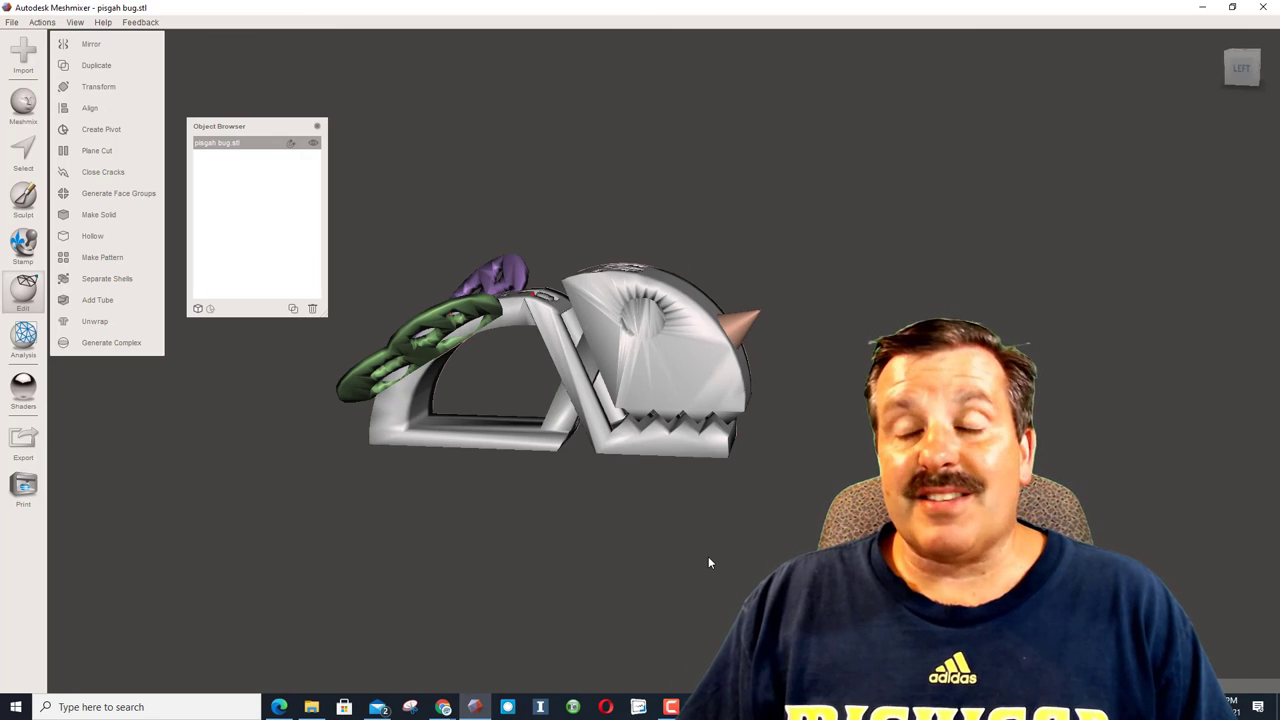
{"action": "right_click_drag", "start_coordinate": [708, 563], "coordinate": [790, 610]}
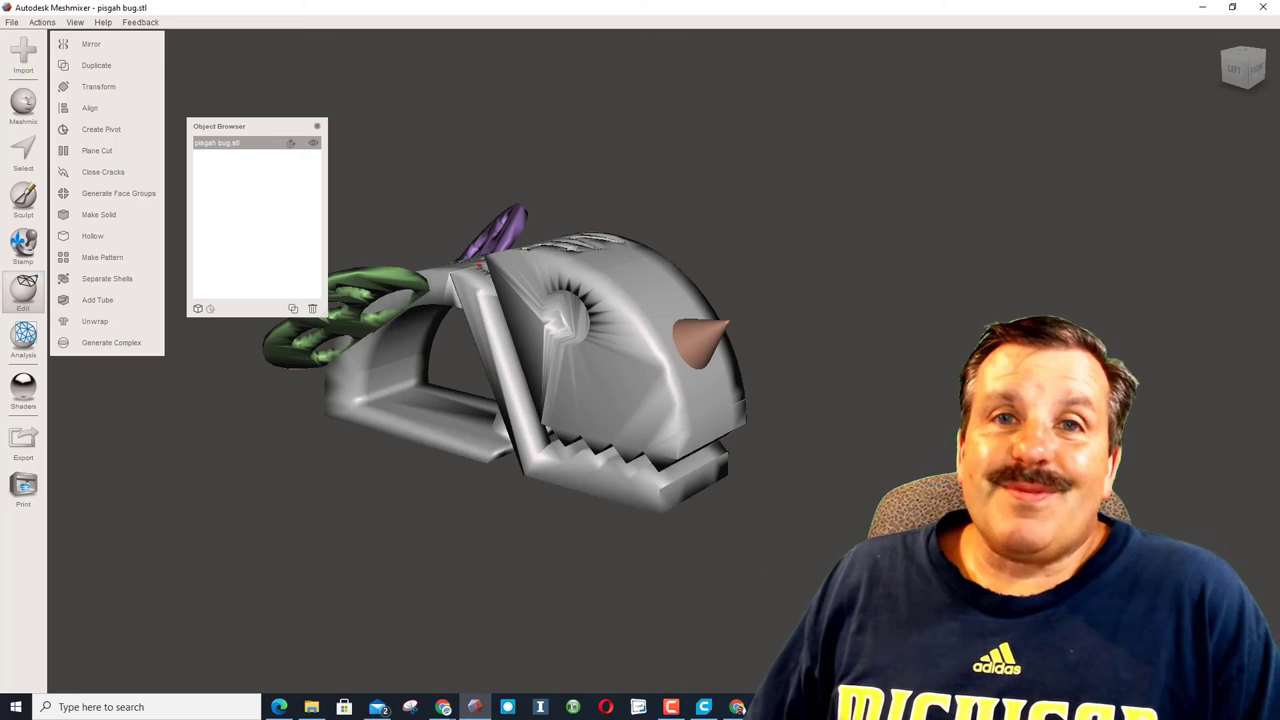